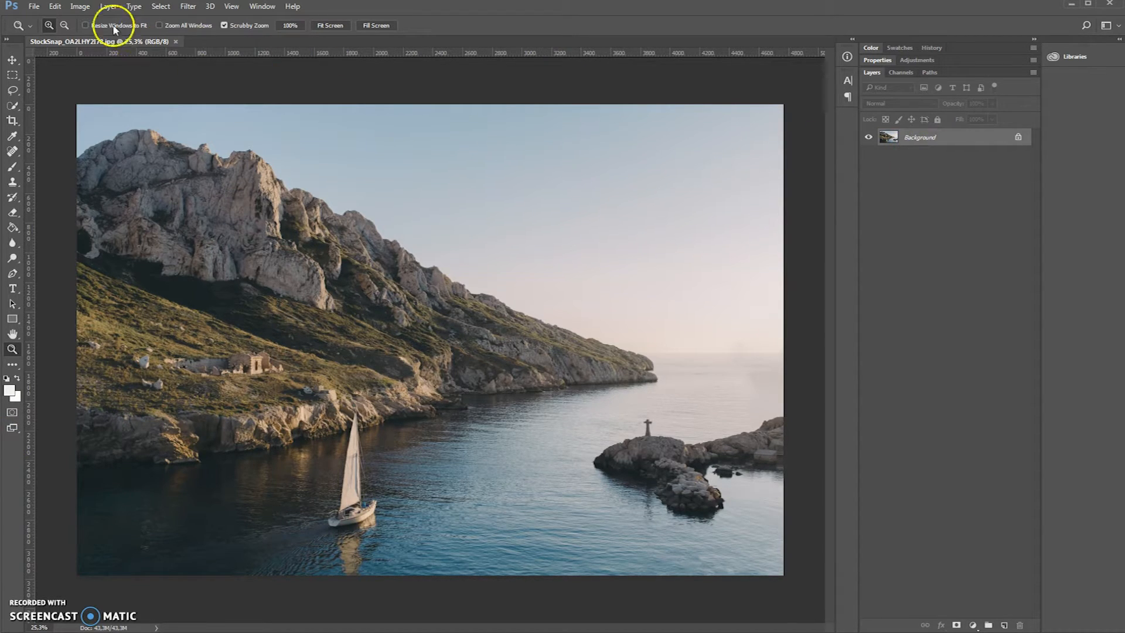
- Check that the landscape image's color mode is RGB Color
left_click(85, 11)
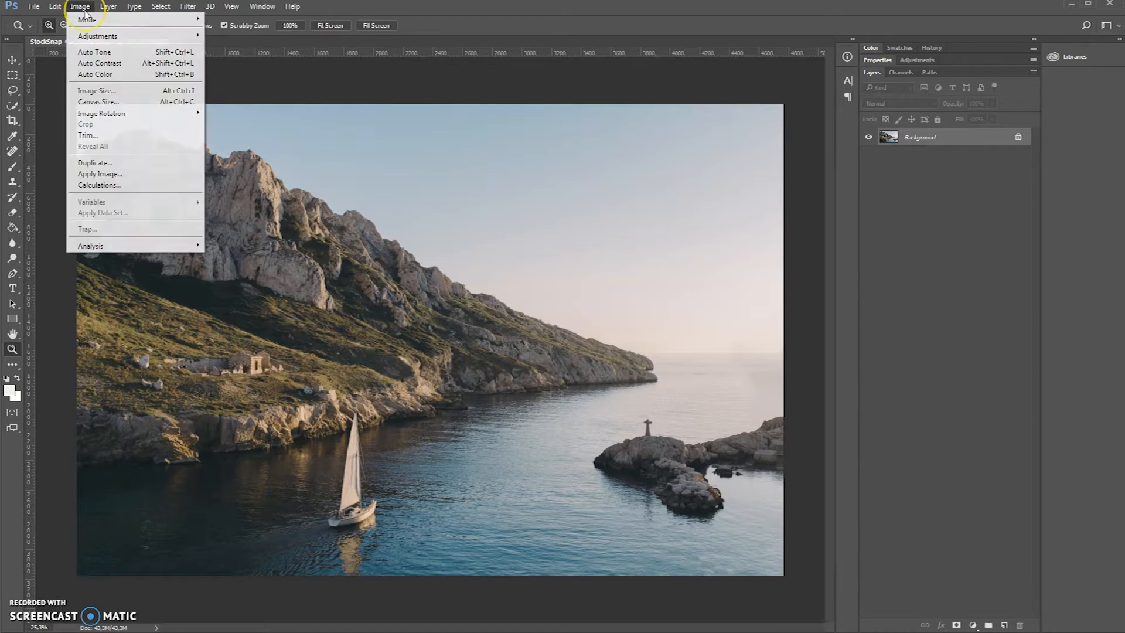
mouse_move(91, 26)
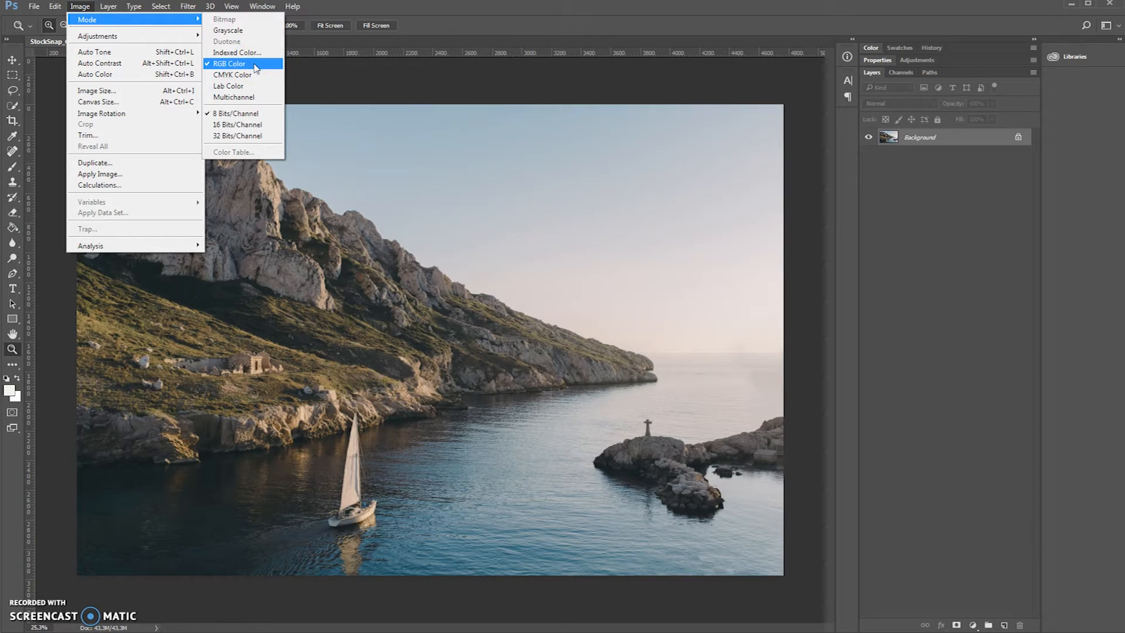
left_click(422, 36)
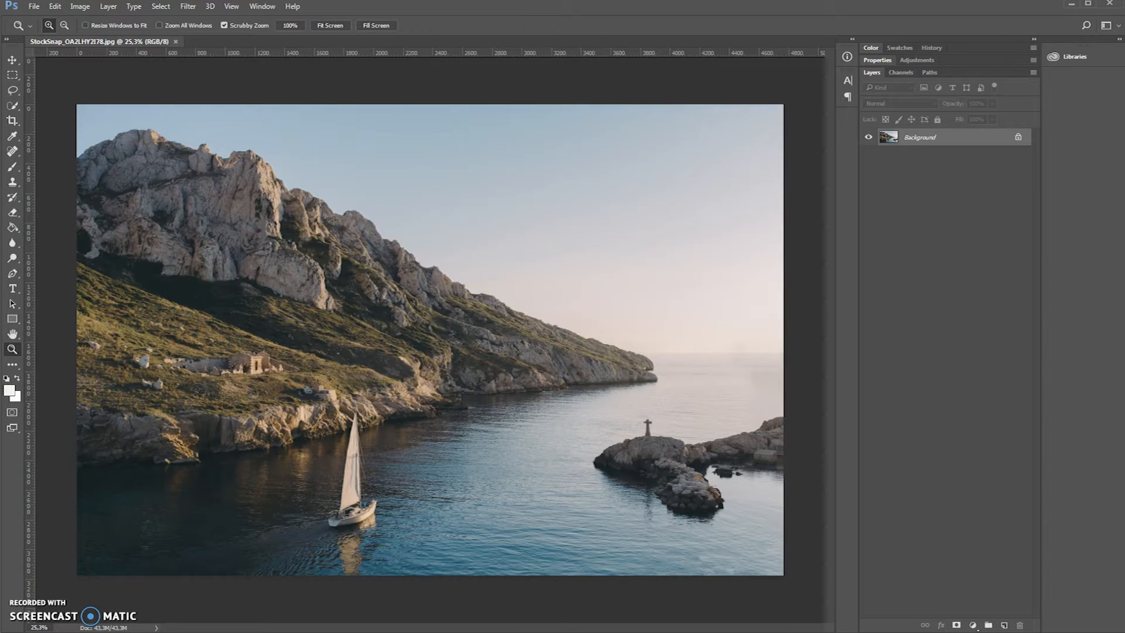
left_click(33, 7)
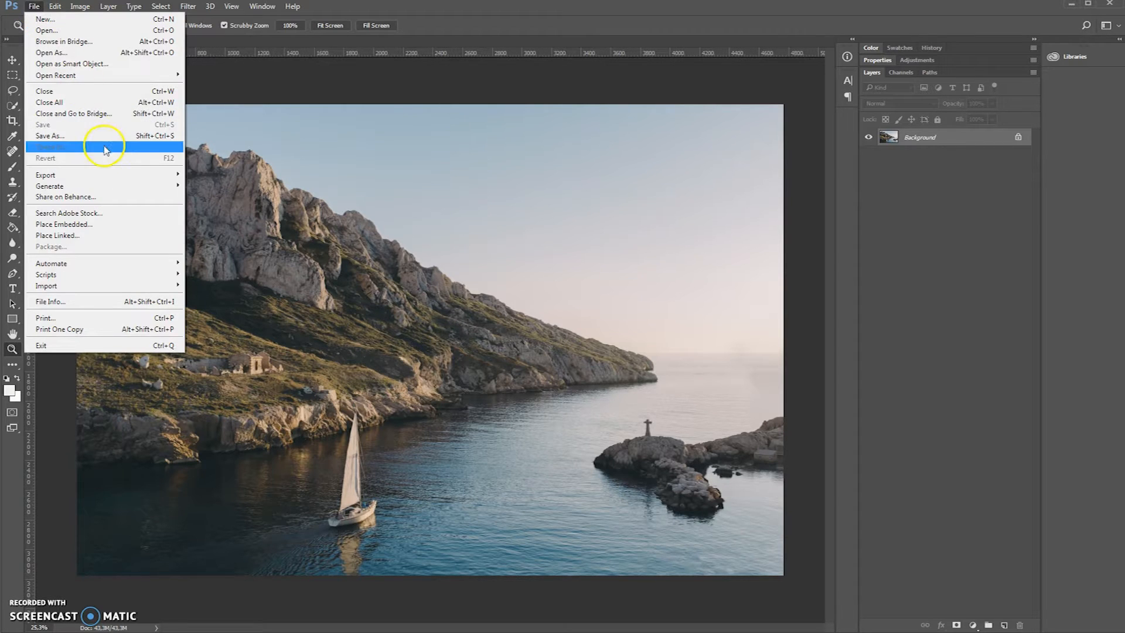
left_click(114, 224)
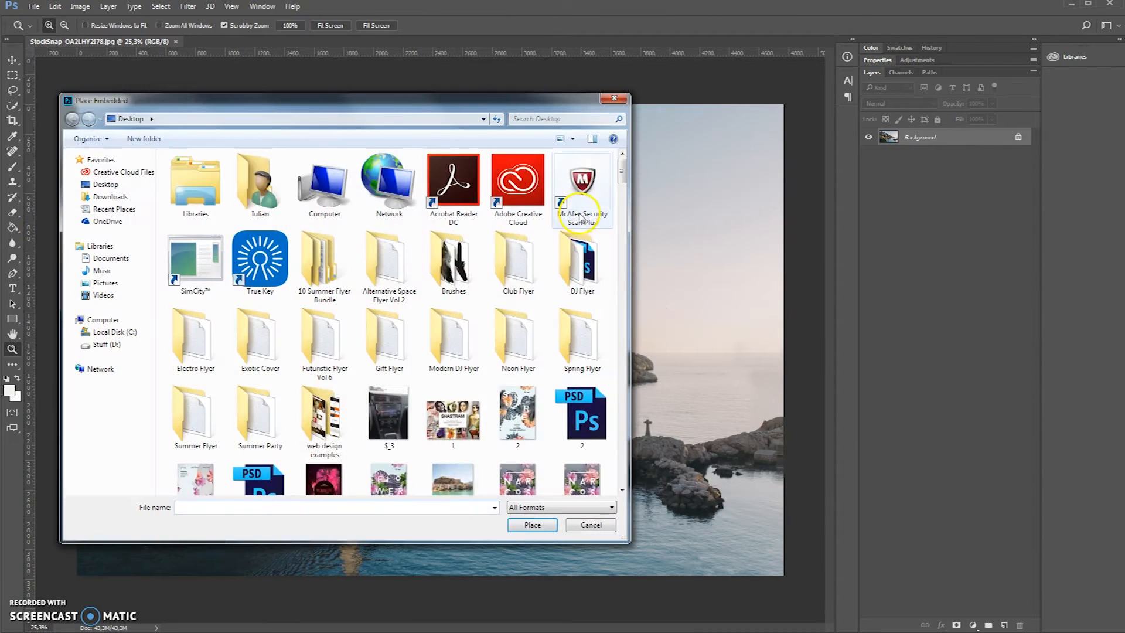
left_click(620, 96)
- Place the black-and-white bearded man portrait over the landscape, enlarge it to span the full canvas height, and commit the placement
key("alt+Tab")
left_click_drag(849, 246, 502, 333)
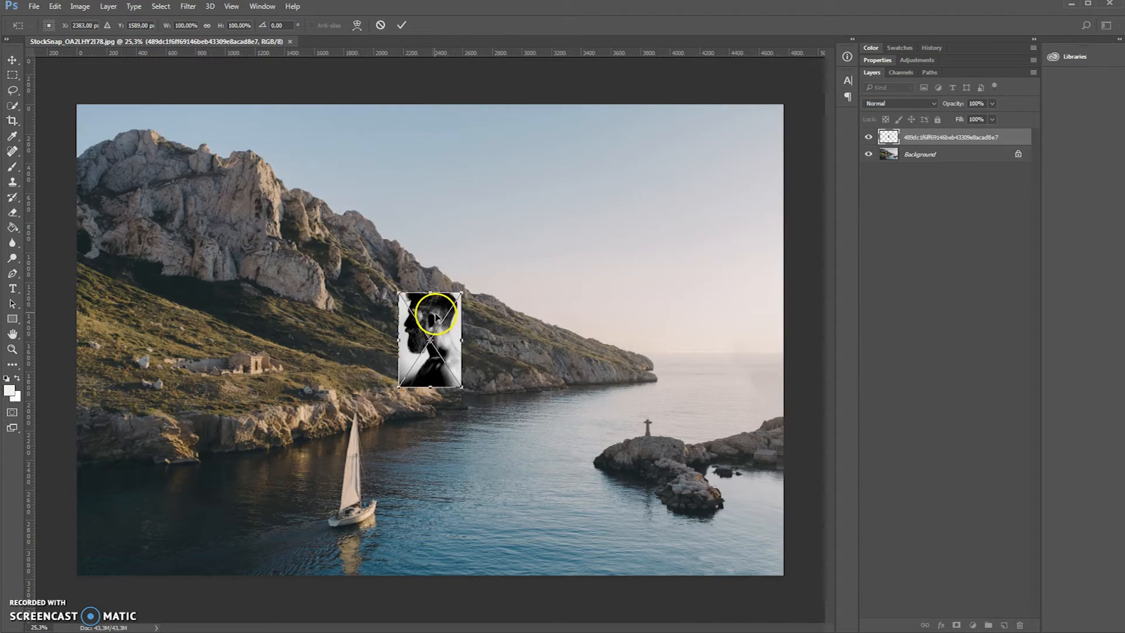
left_click_drag(462, 386, 580, 583)
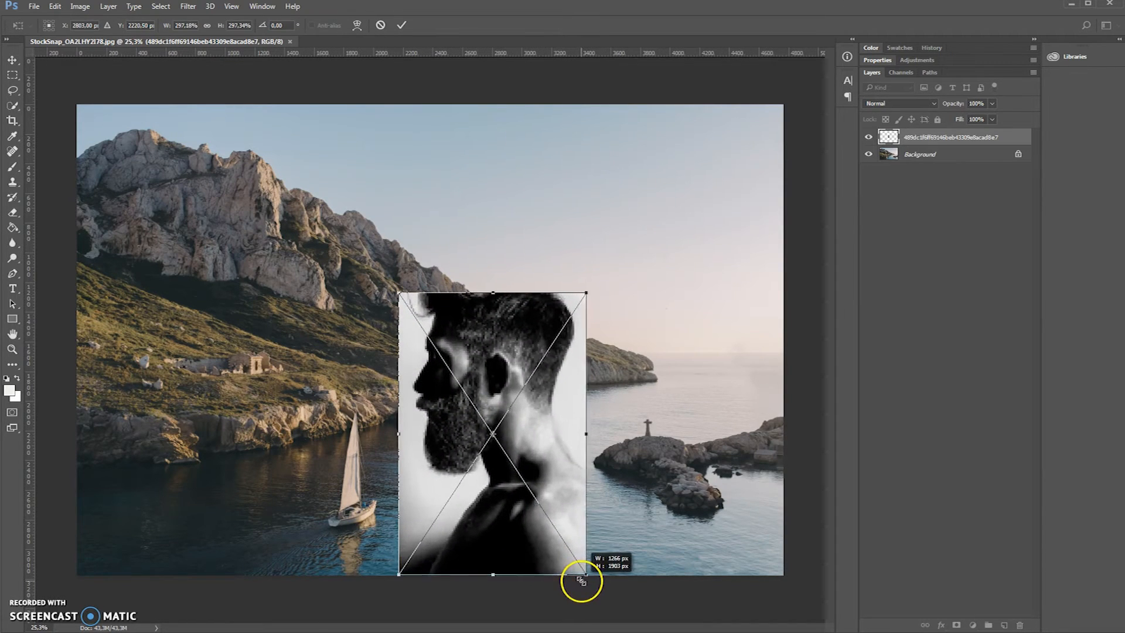
left_click_drag(403, 287, 299, 83)
left_click(403, 24)
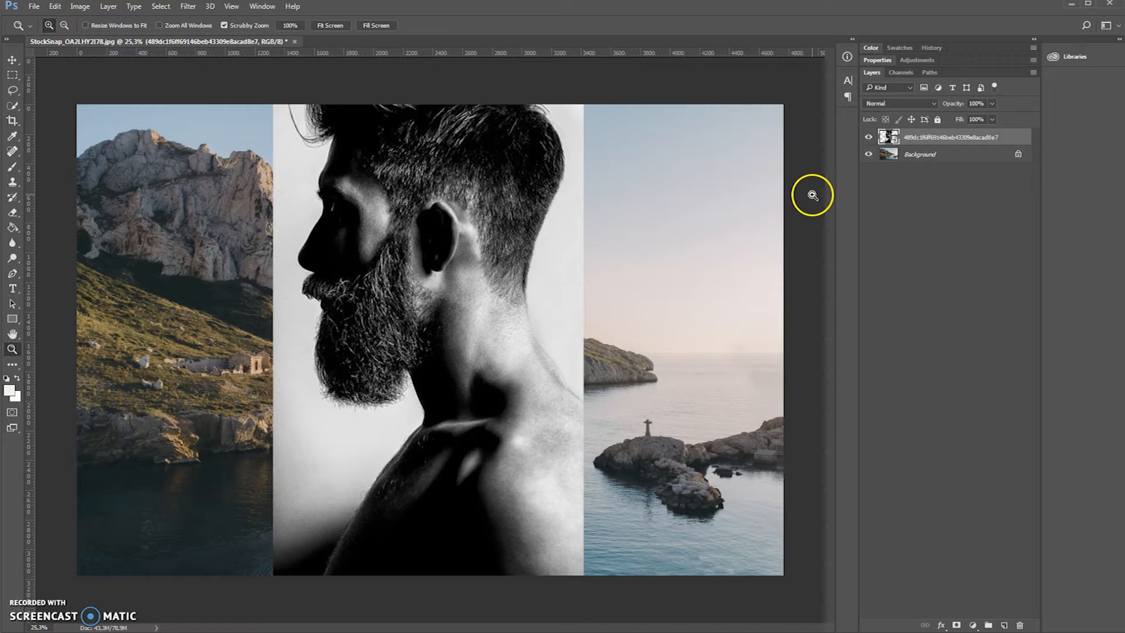
- Load the Double Exposure Action ATN file from the Double Exposure Action folder under Downloads\double exposure on drive D
left_click(262, 6)
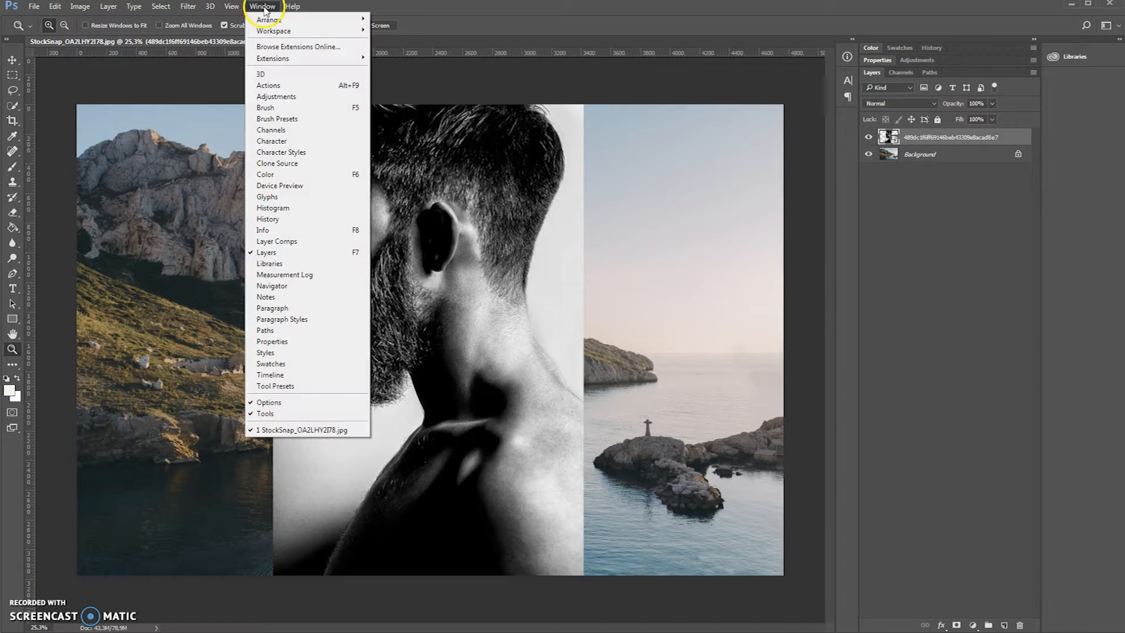
left_click(315, 86)
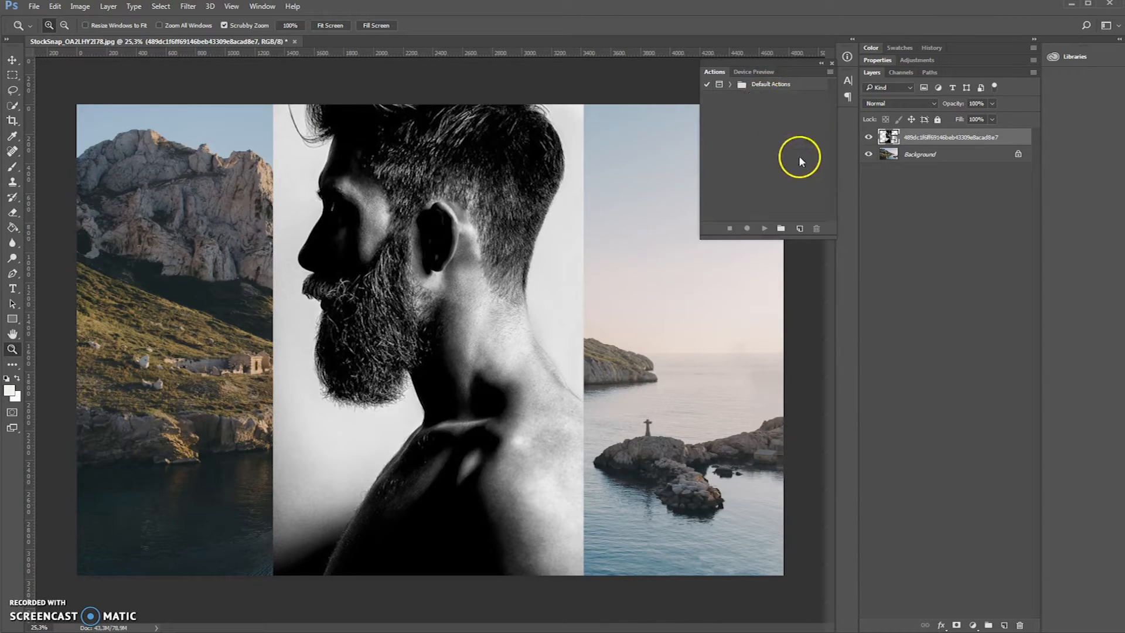
left_click(829, 71)
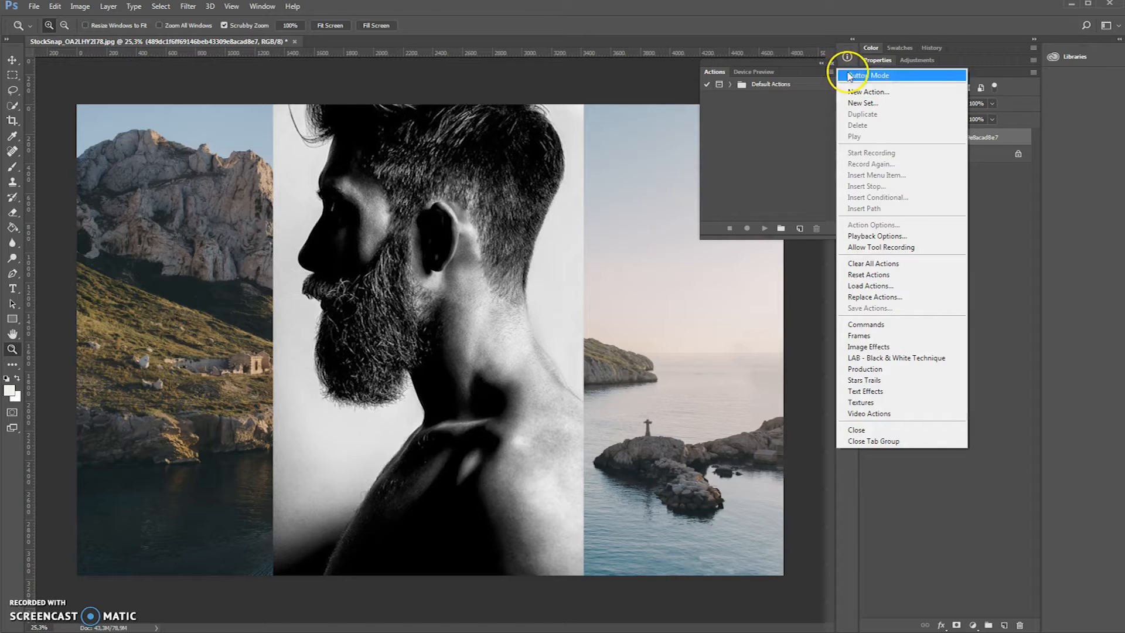
left_click(910, 291)
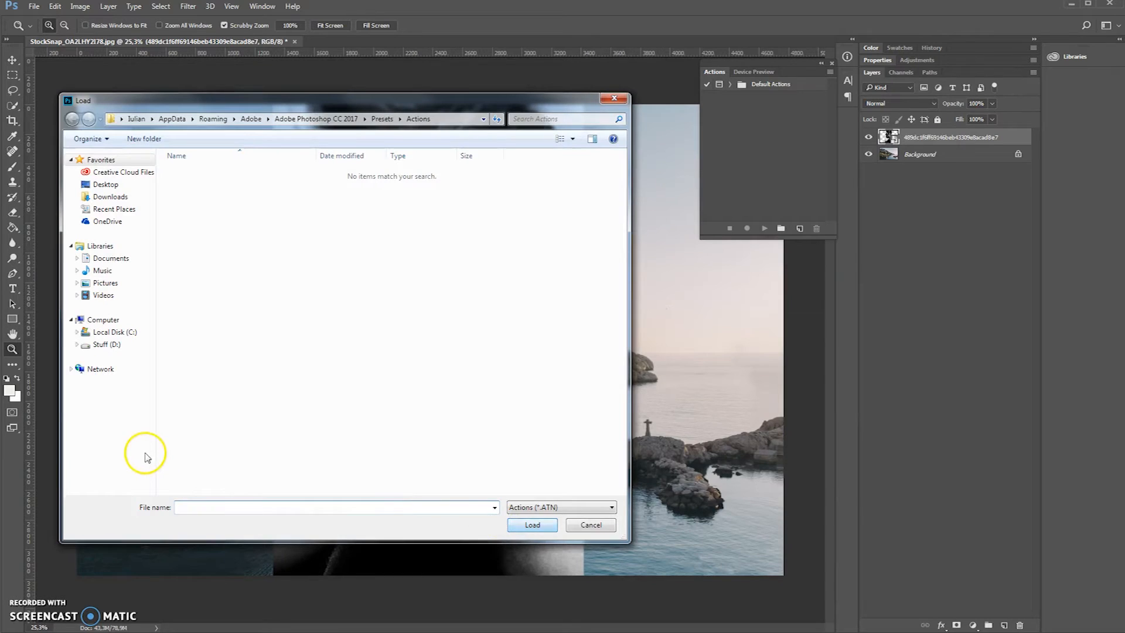
left_click(108, 343)
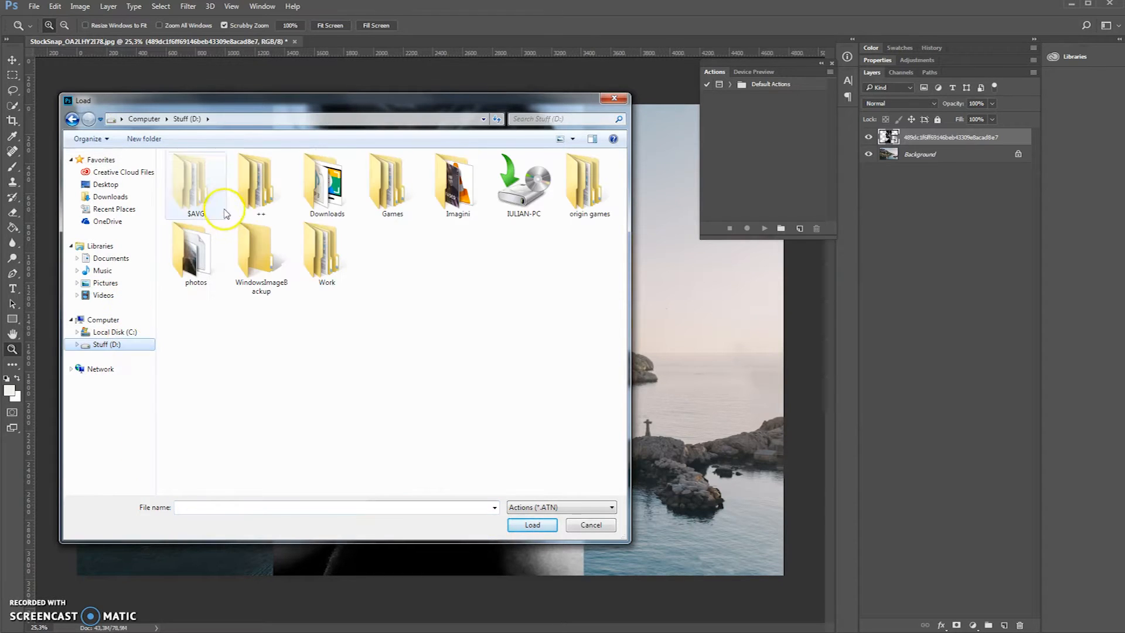
double_click(321, 187)
double_click(259, 189)
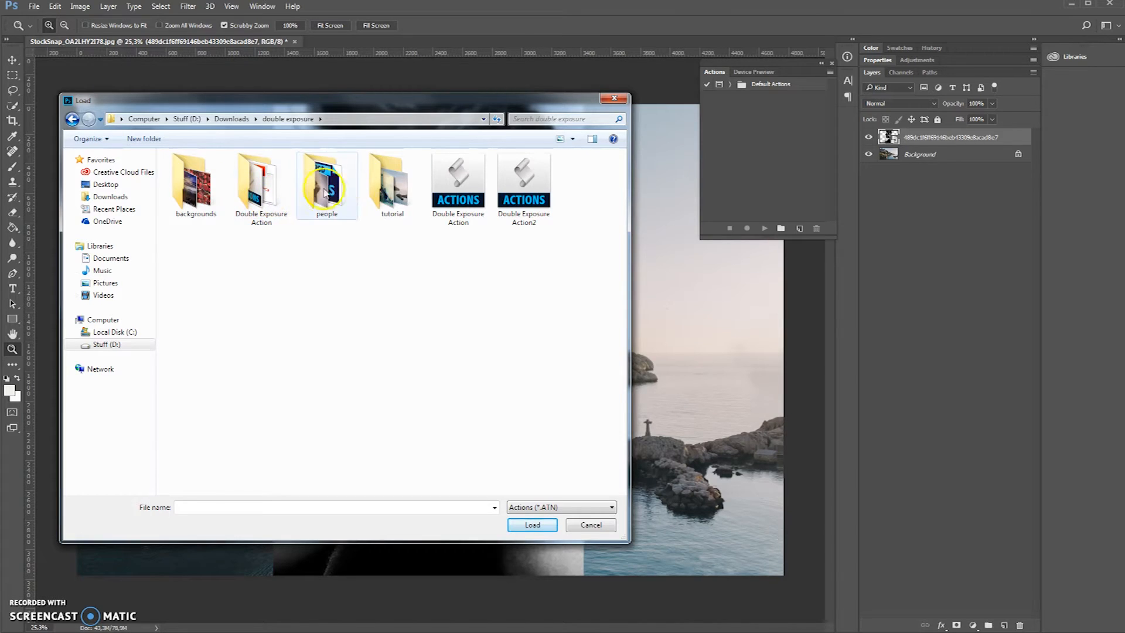
double_click(272, 205)
left_click(252, 174)
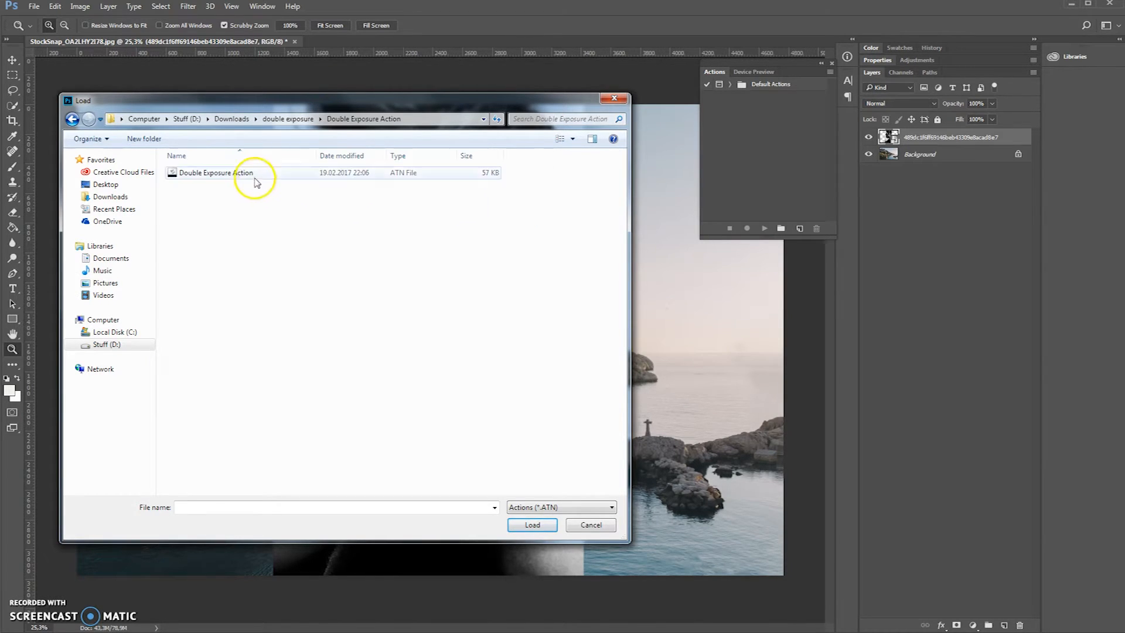
left_click(531, 525)
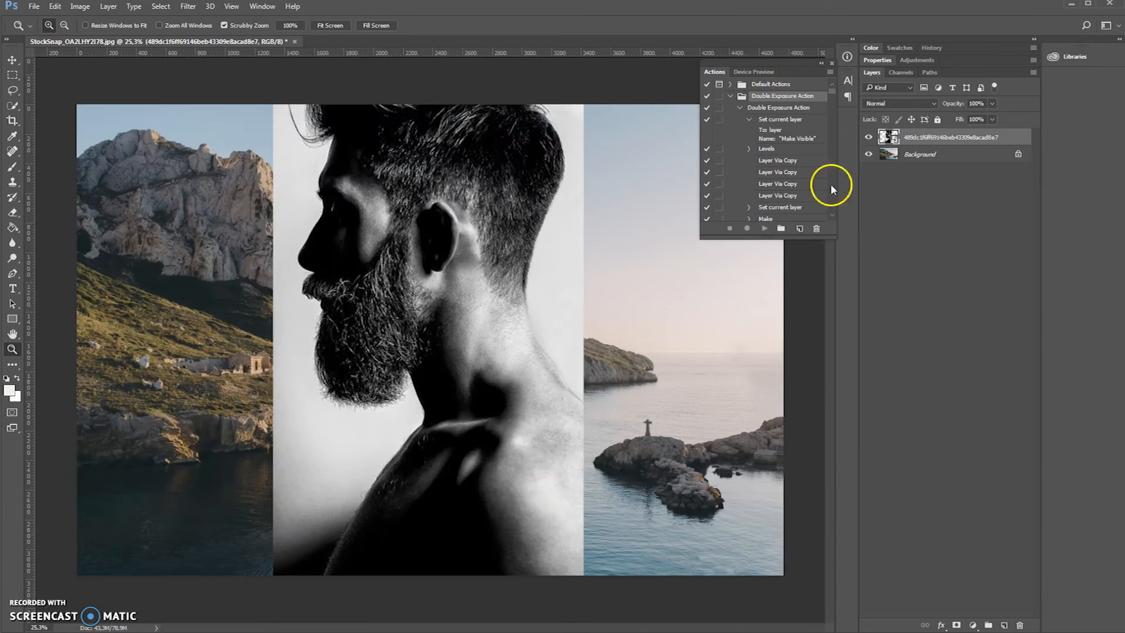
- Run the Double Exposure Action with the portrait layer above the background selected
left_click(740, 109)
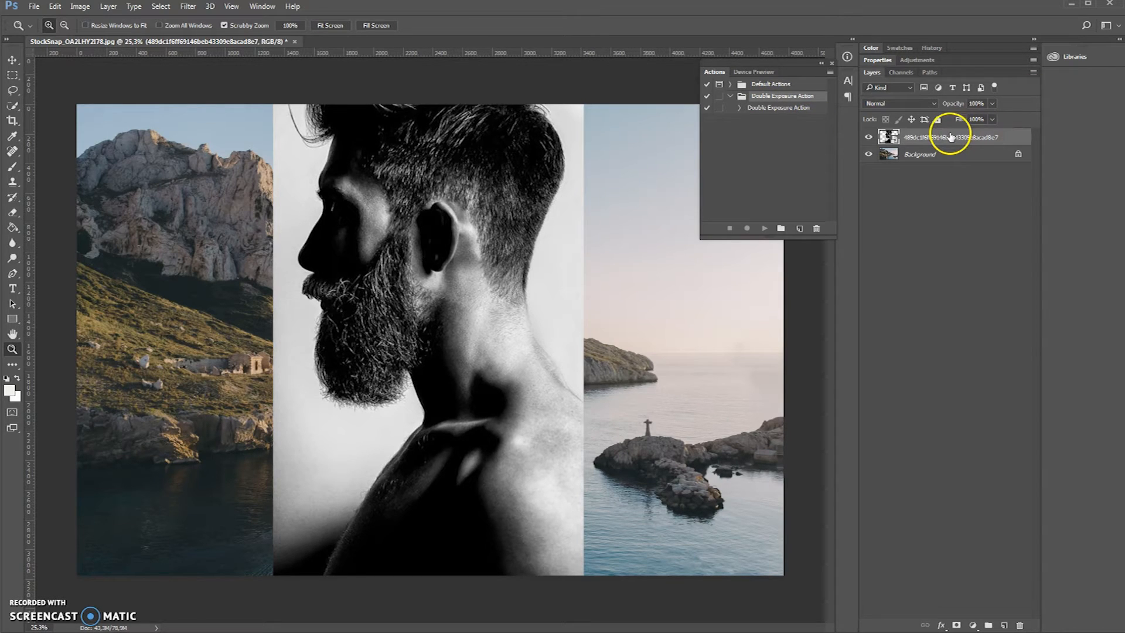
left_click(943, 154)
left_click(952, 136)
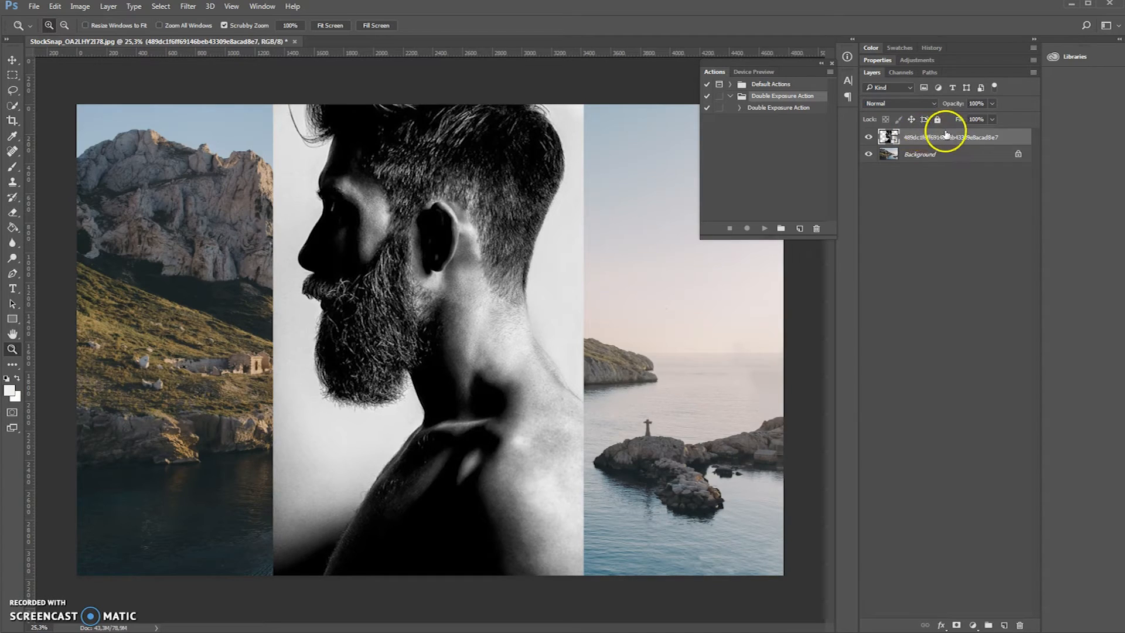
left_click(774, 107)
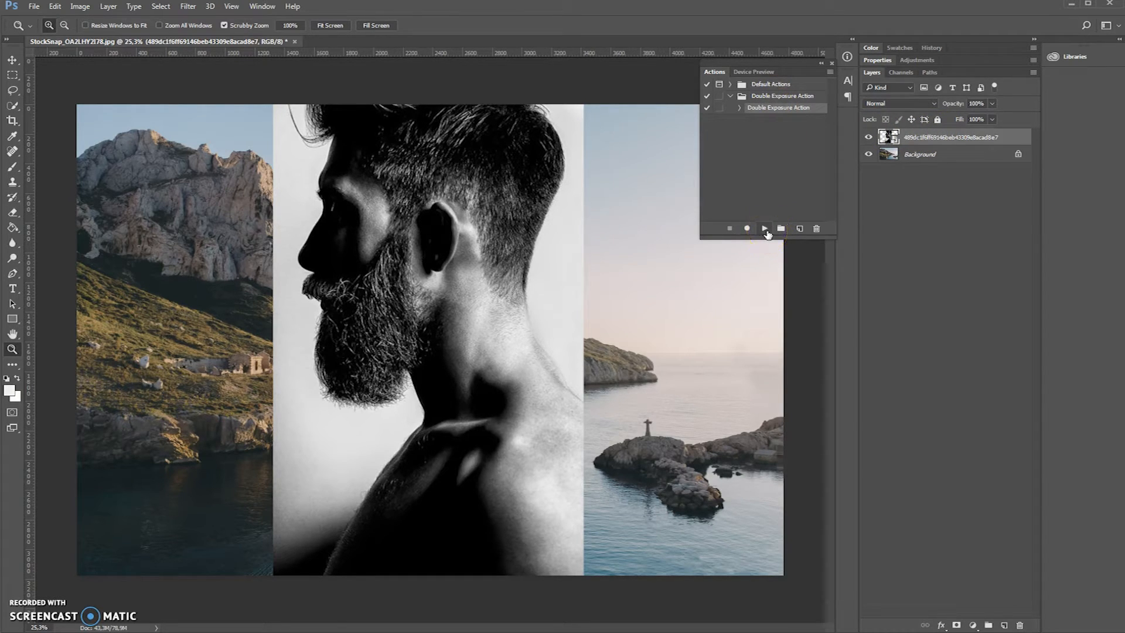
left_click(765, 228)
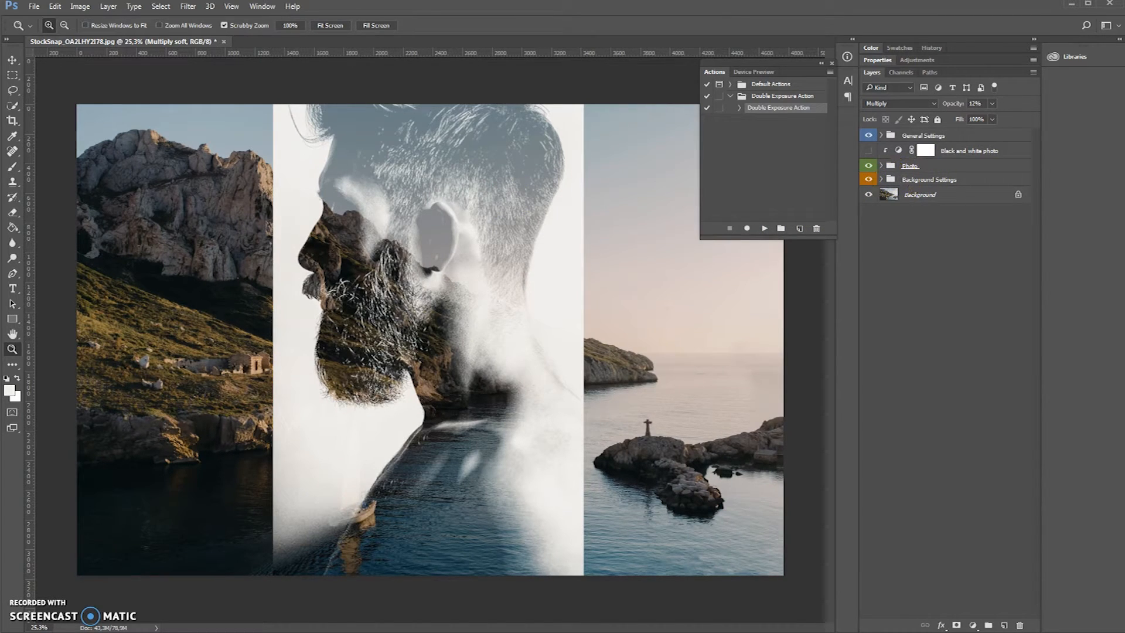
- Crop the canvas on both sides to the width of the portrait photo
left_click(12, 121)
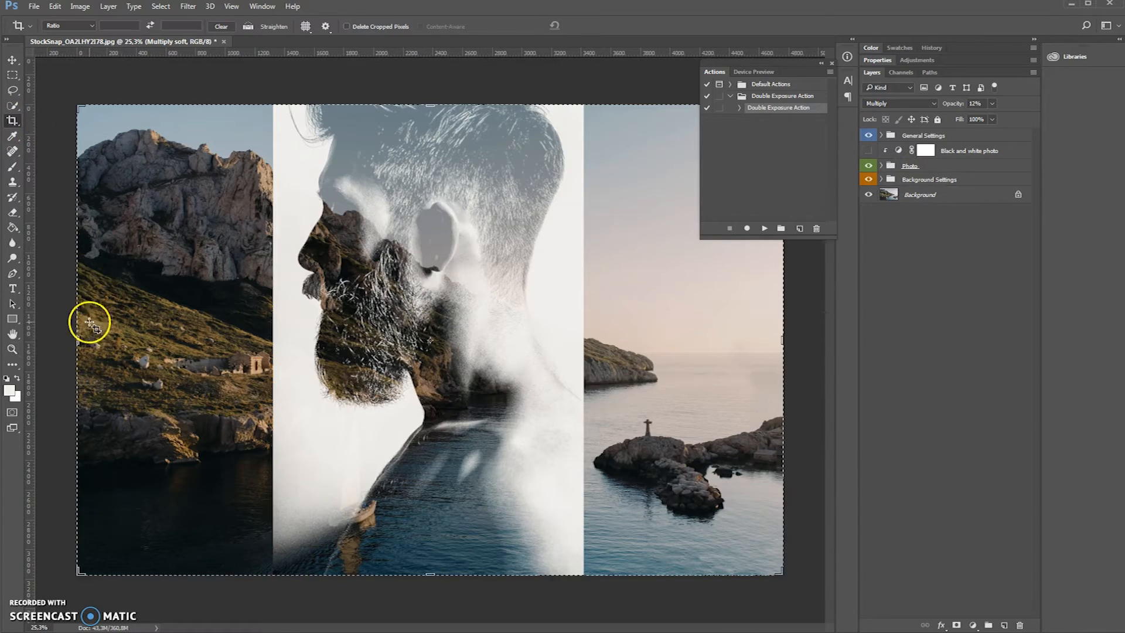
left_click_drag(77, 340, 175, 333)
left_click_drag(677, 342, 587, 339)
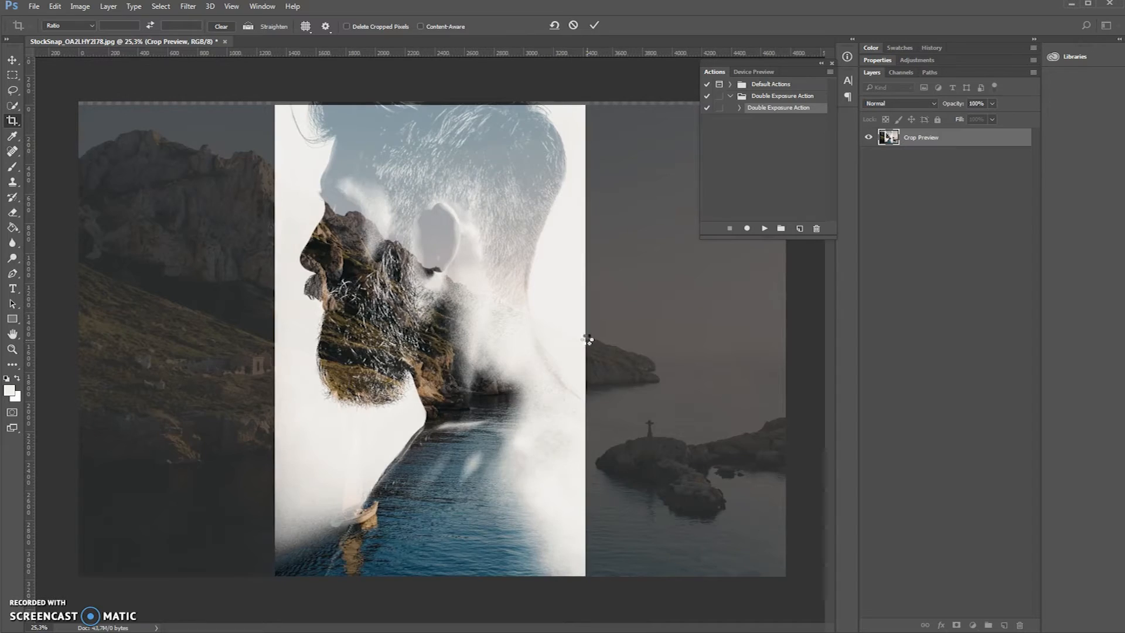
key("Return")
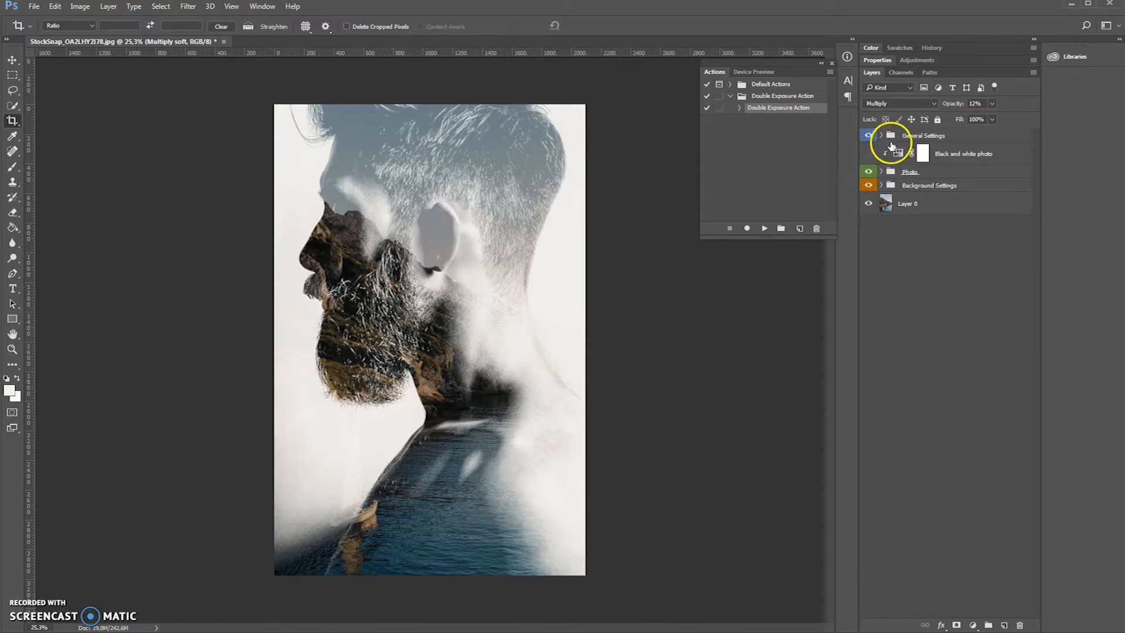
- Expand the Background Settings group and preview its Black & white background, Blue Color Grade and Warm Filter background adjustments
left_click(885, 186)
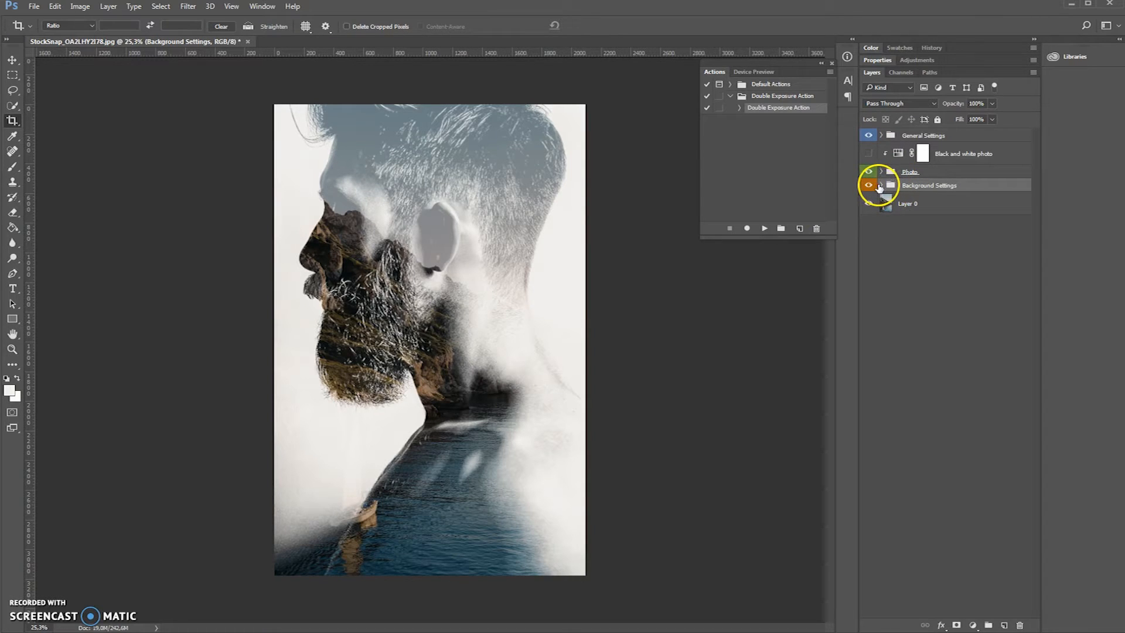
left_click(880, 185)
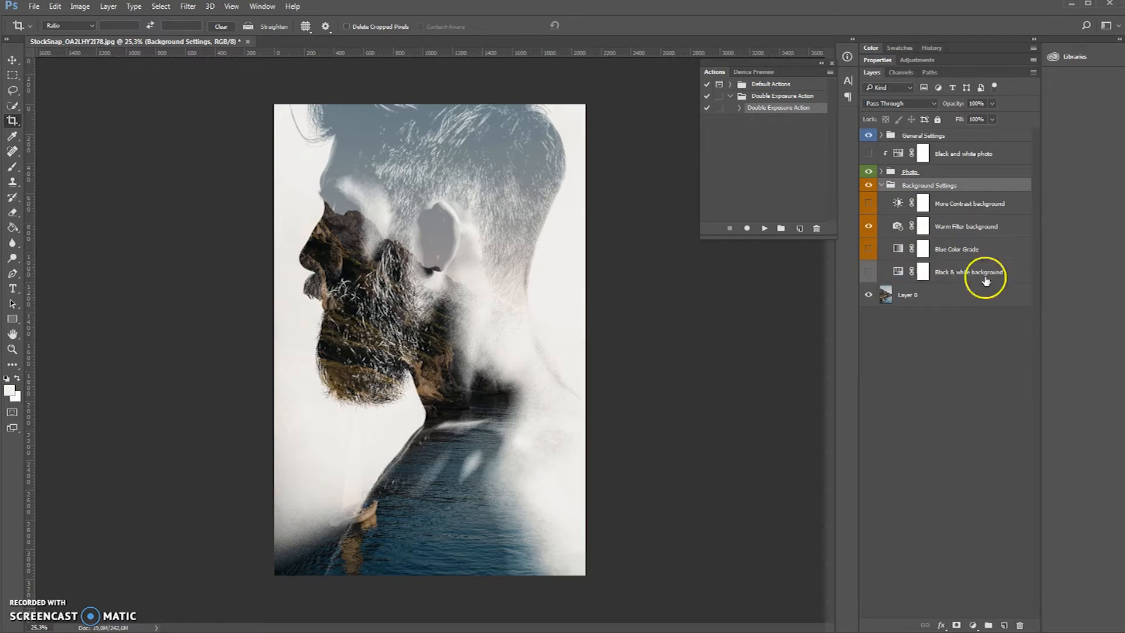
left_click(867, 274)
left_click(868, 272)
left_click(869, 252)
left_click(868, 228)
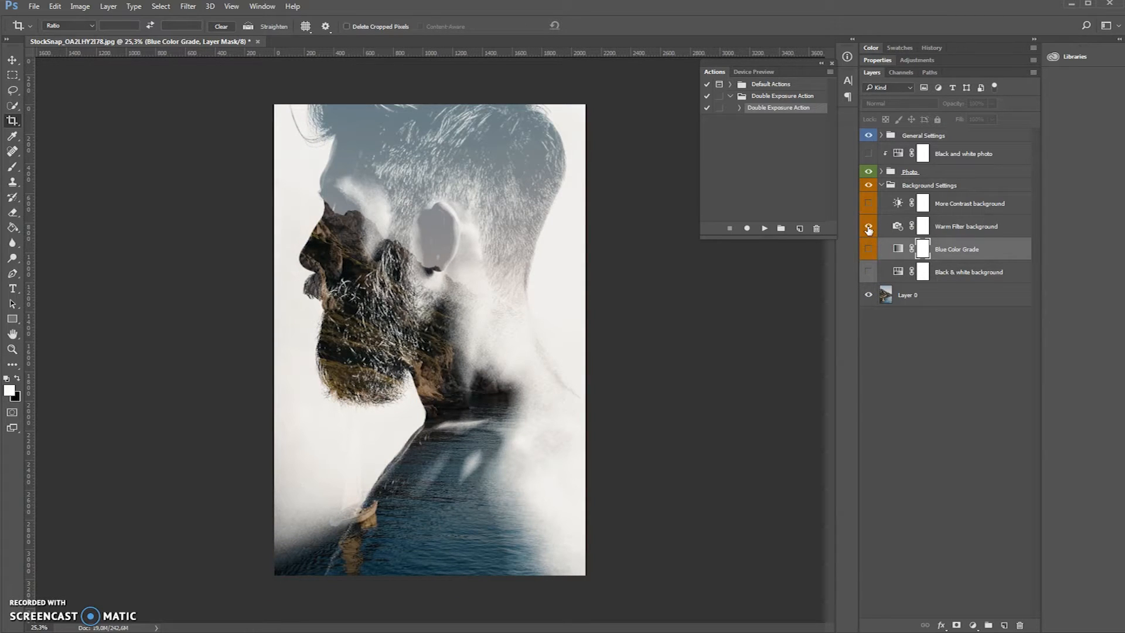
- Turn on the More Contrast background adjustment and collapse the Background Settings group
left_click(870, 205)
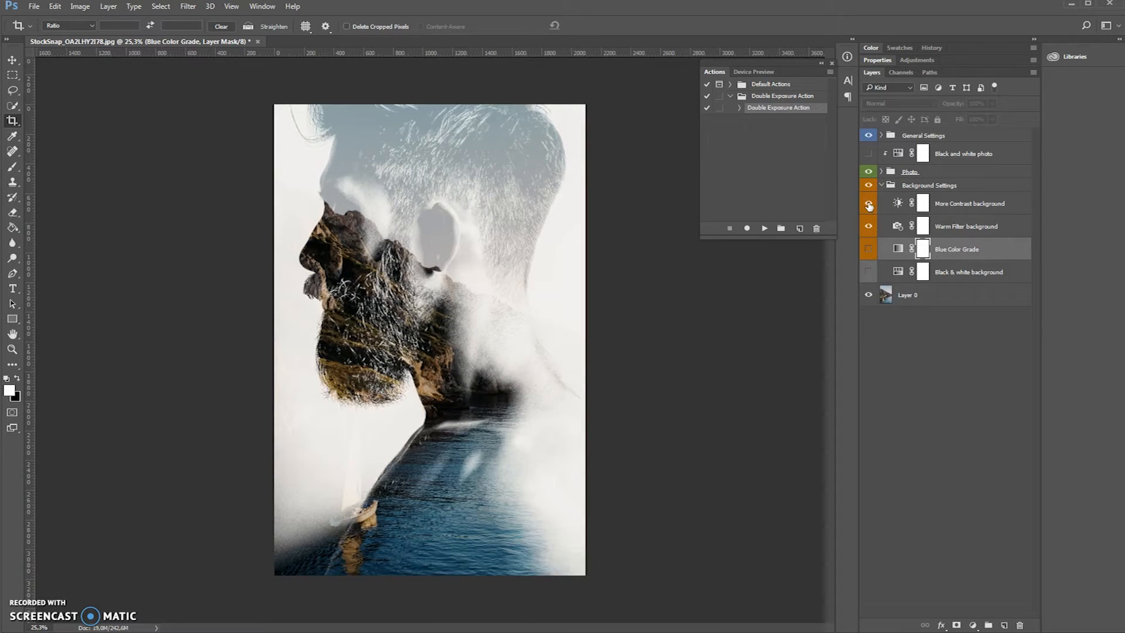
left_click(868, 205)
left_click(882, 184)
- Expand the Photo group and hide its Multiply soft layer
left_click(881, 171)
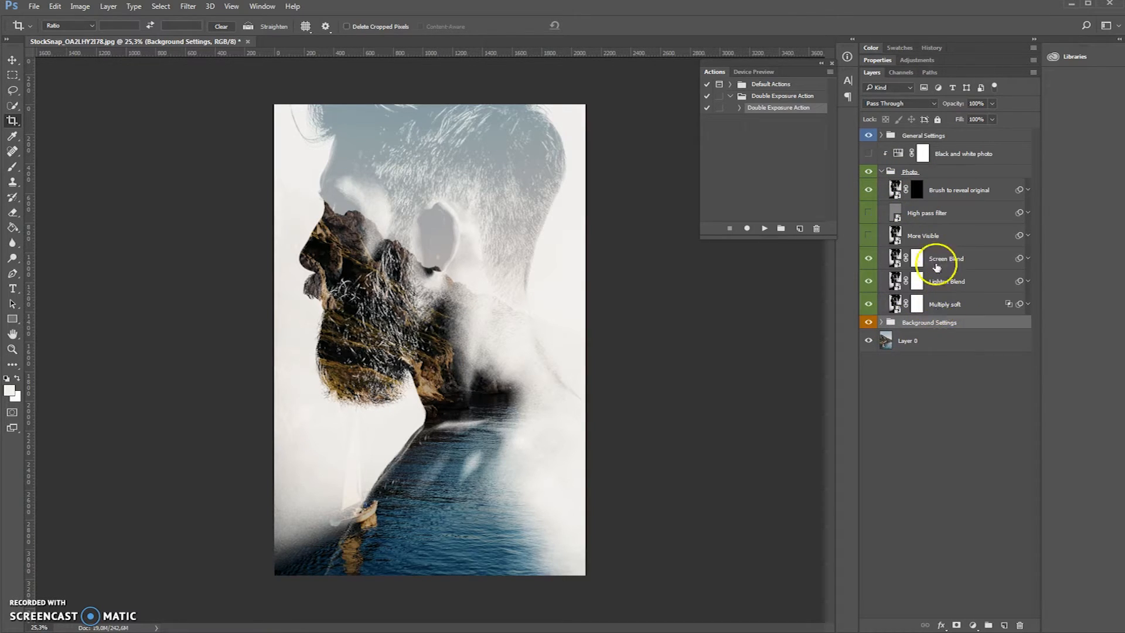
left_click(939, 306)
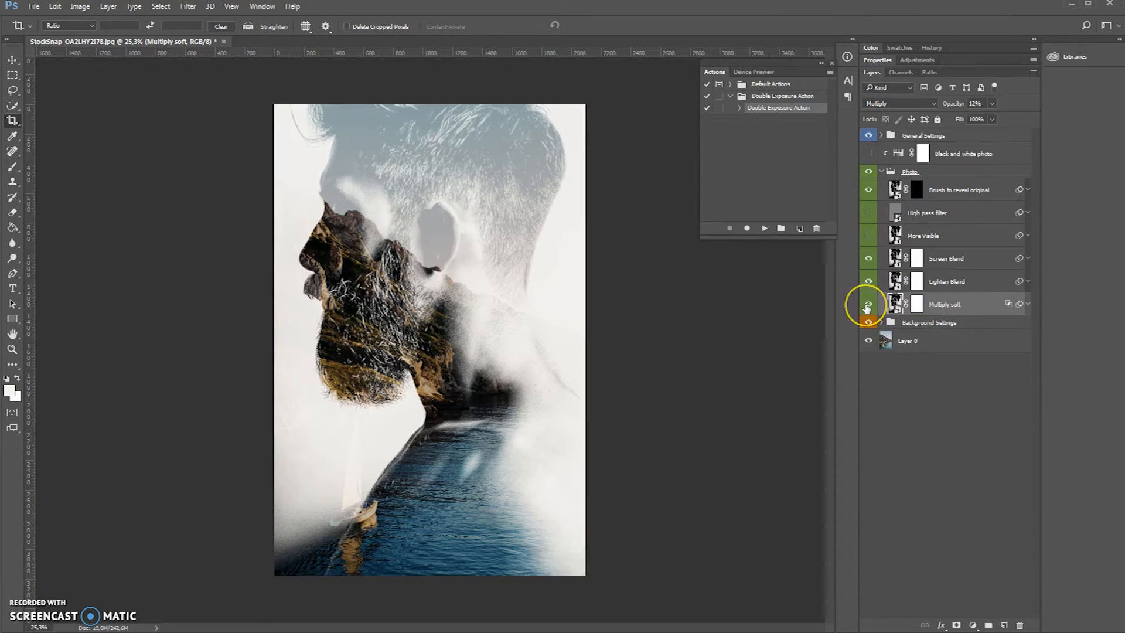
left_click(867, 305)
left_click(868, 304)
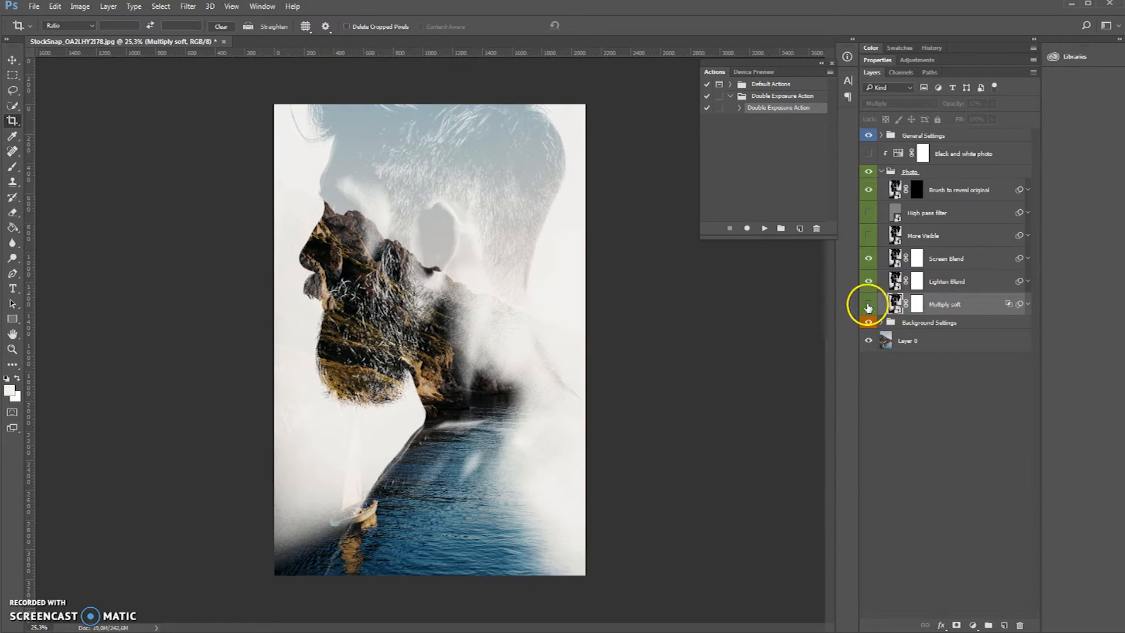
- Preview the effect of the Lighten Blend, Screen Blend and More Visible layers in the Photo group
left_click(932, 284)
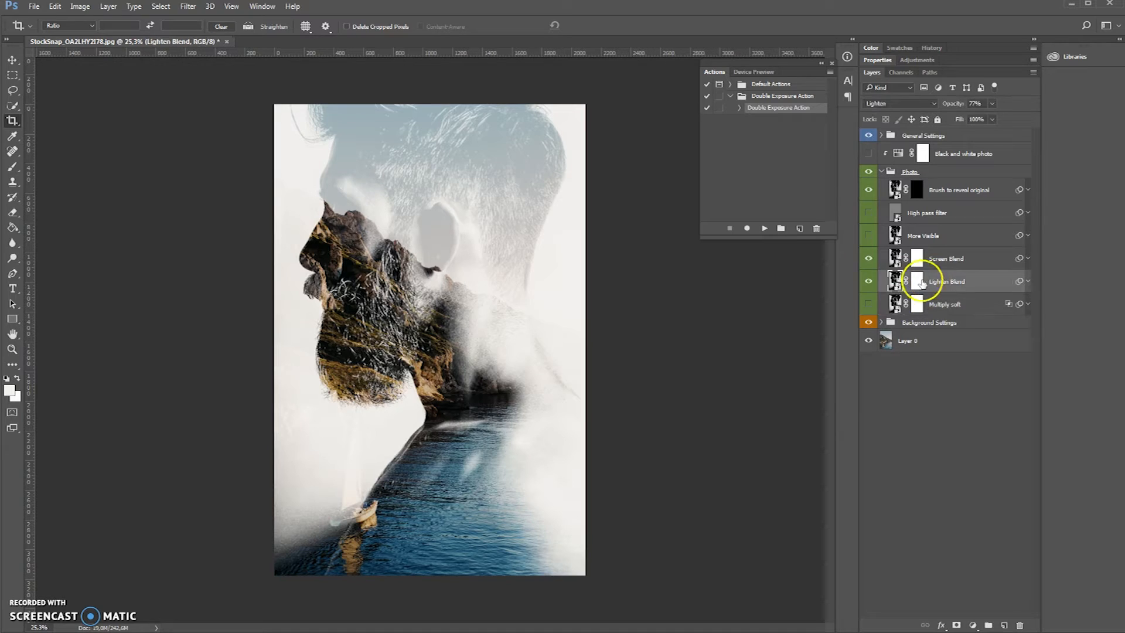
left_click(869, 282)
left_click(869, 259)
left_click(900, 236)
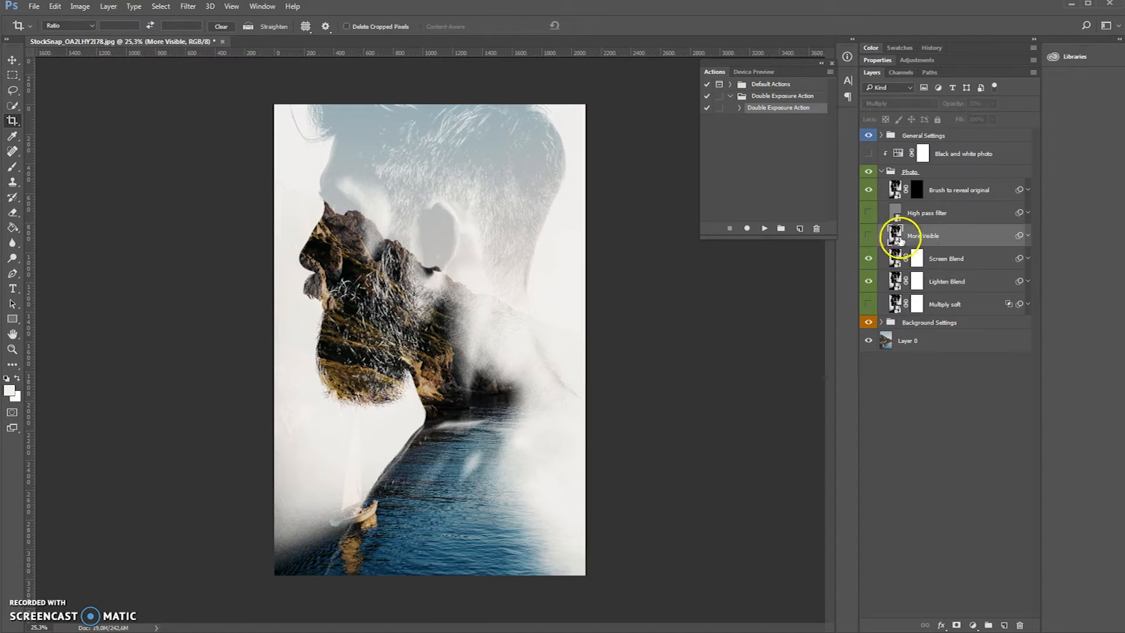
left_click(868, 236)
left_click(869, 235)
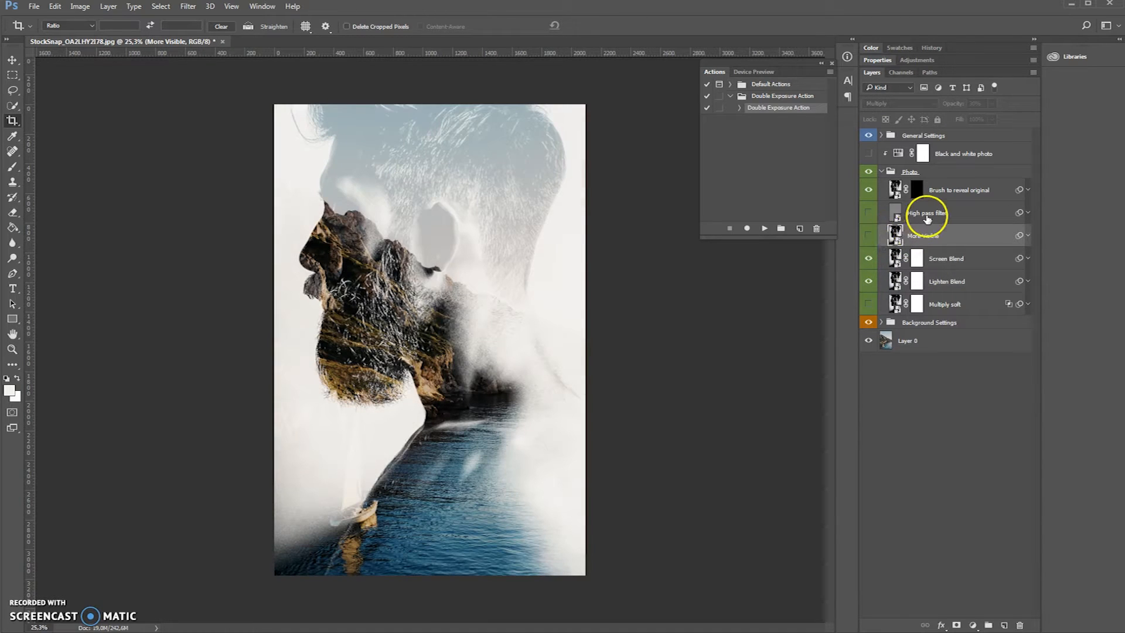
- Show the High pass filter layer and select the mask of the Brush to reveal original layer
left_click(882, 212)
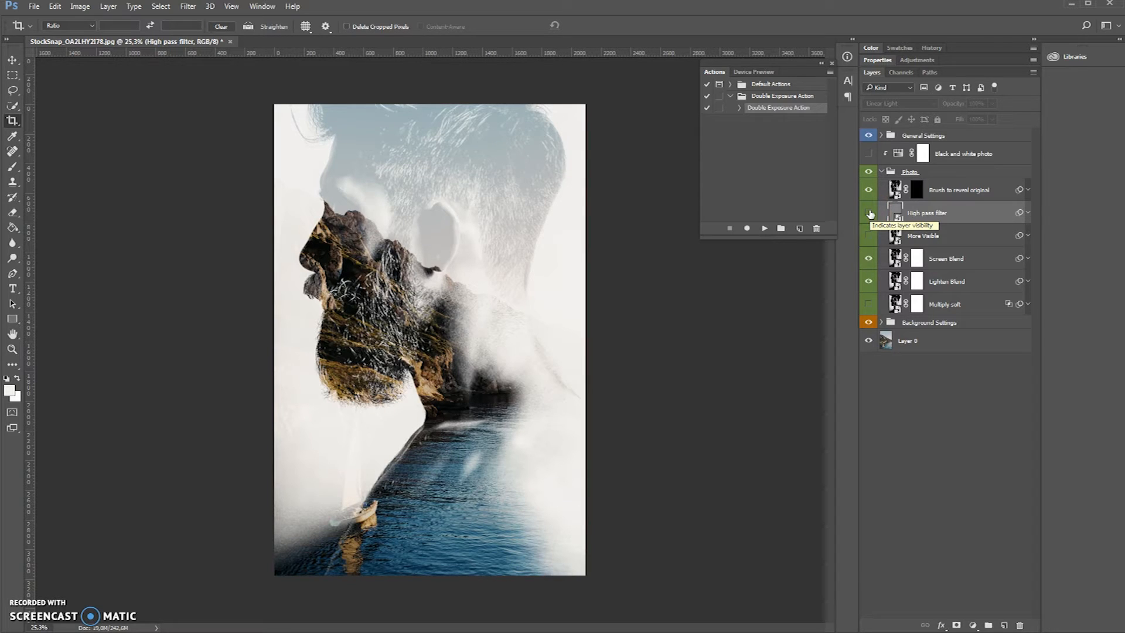
left_click(869, 213)
key("alt+bracketright")
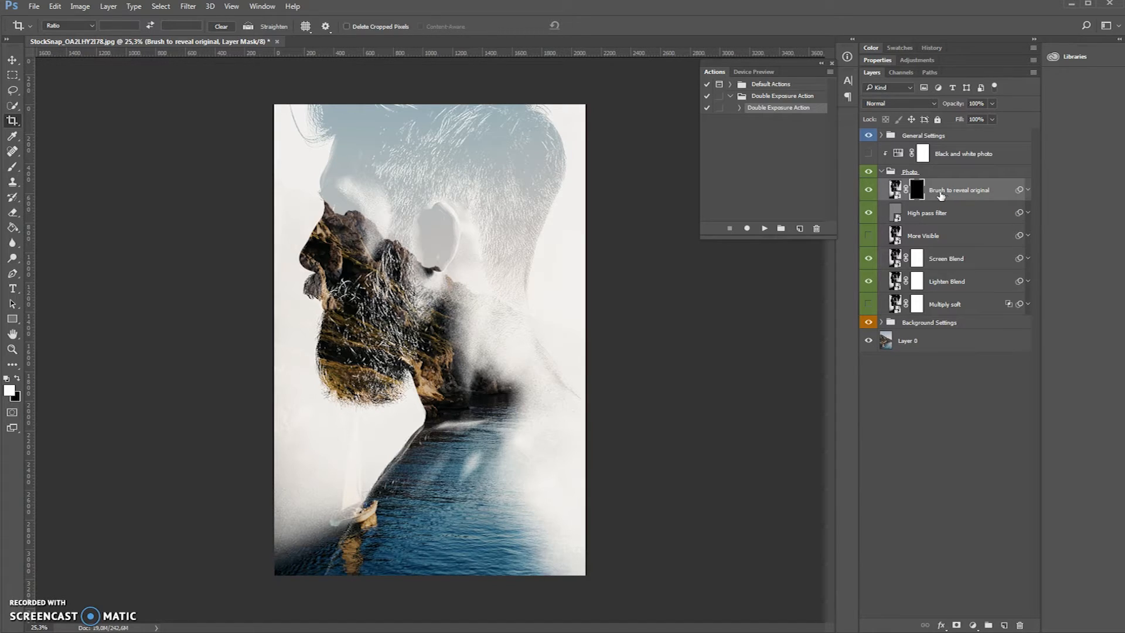
- Collapse the Photo group and preview the More Light and More Contrast adjustments in the Light and Contrast Options of General Settings
left_click(882, 172)
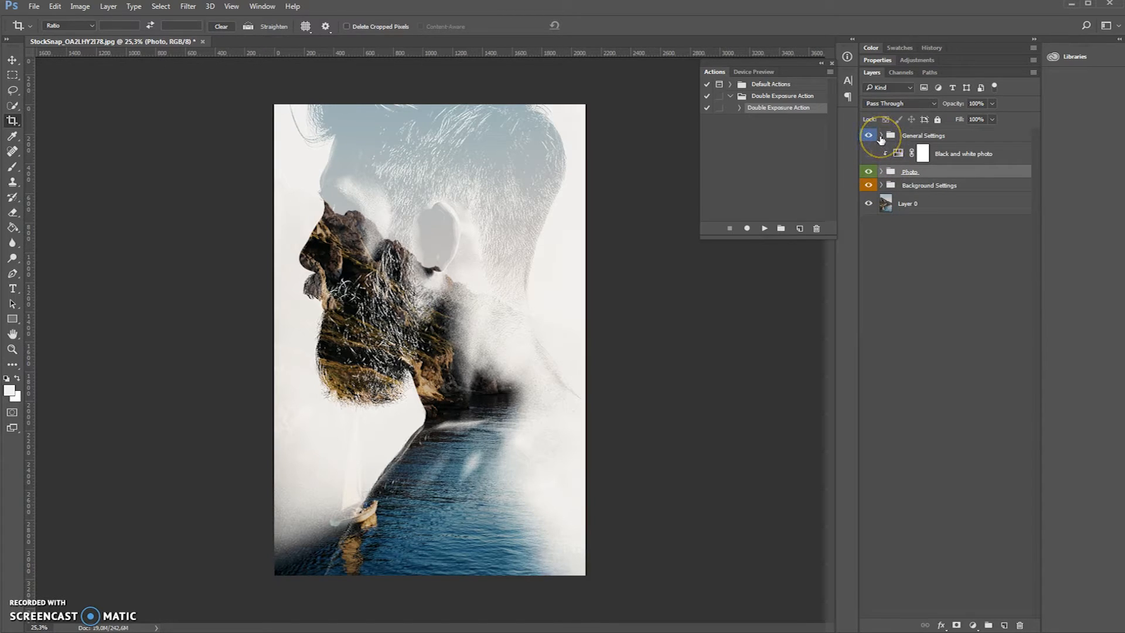
left_click(881, 136)
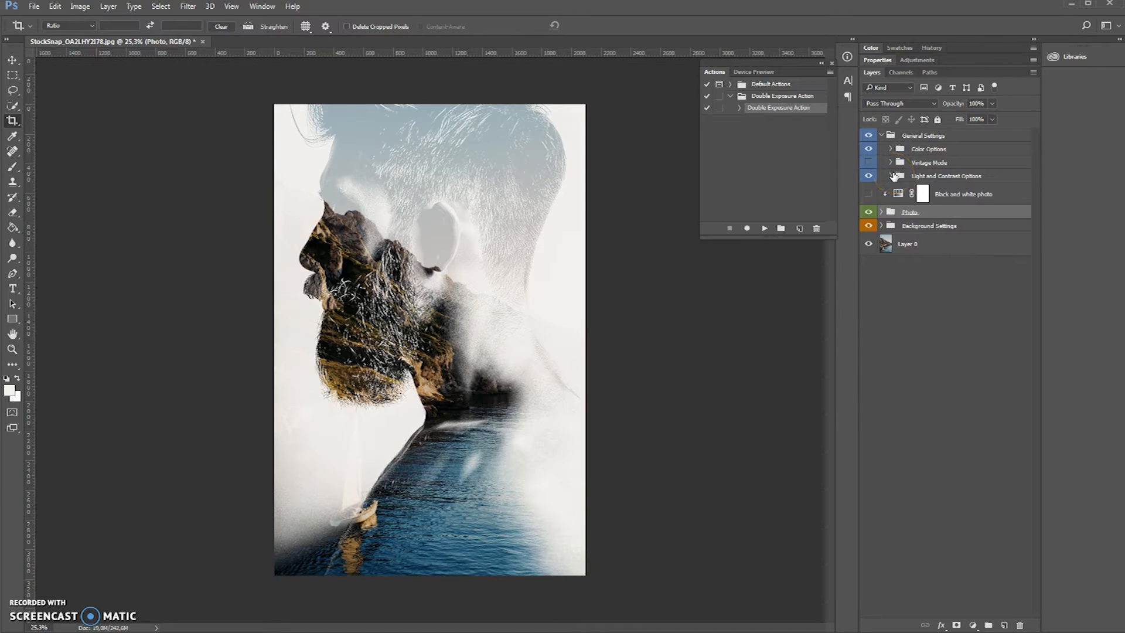
left_click(890, 176)
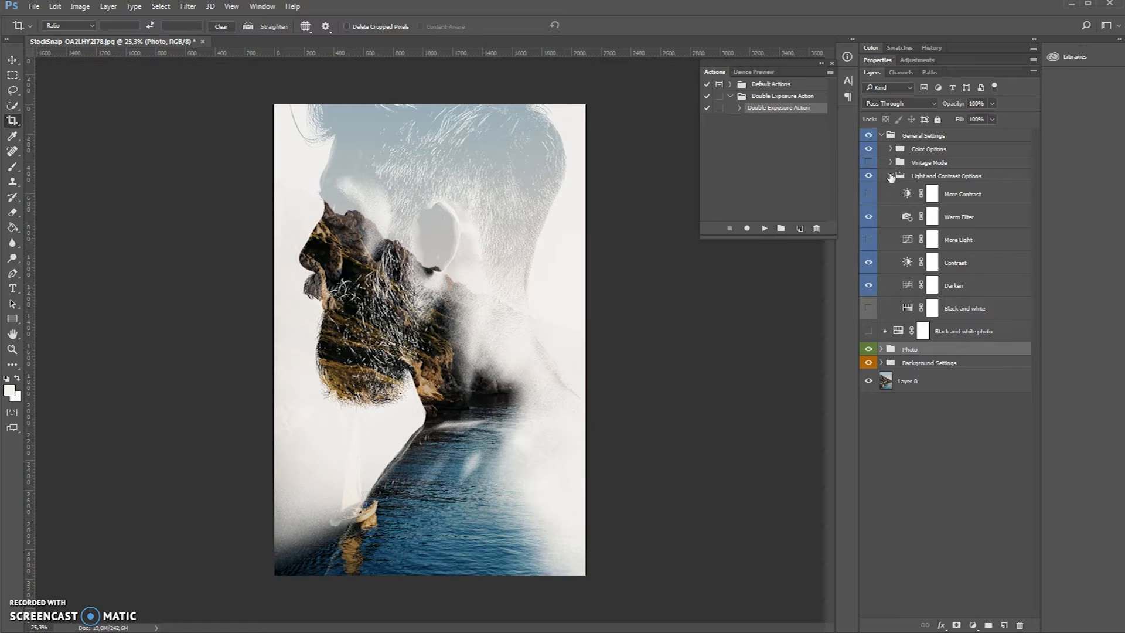
left_click(867, 240)
left_click(868, 239)
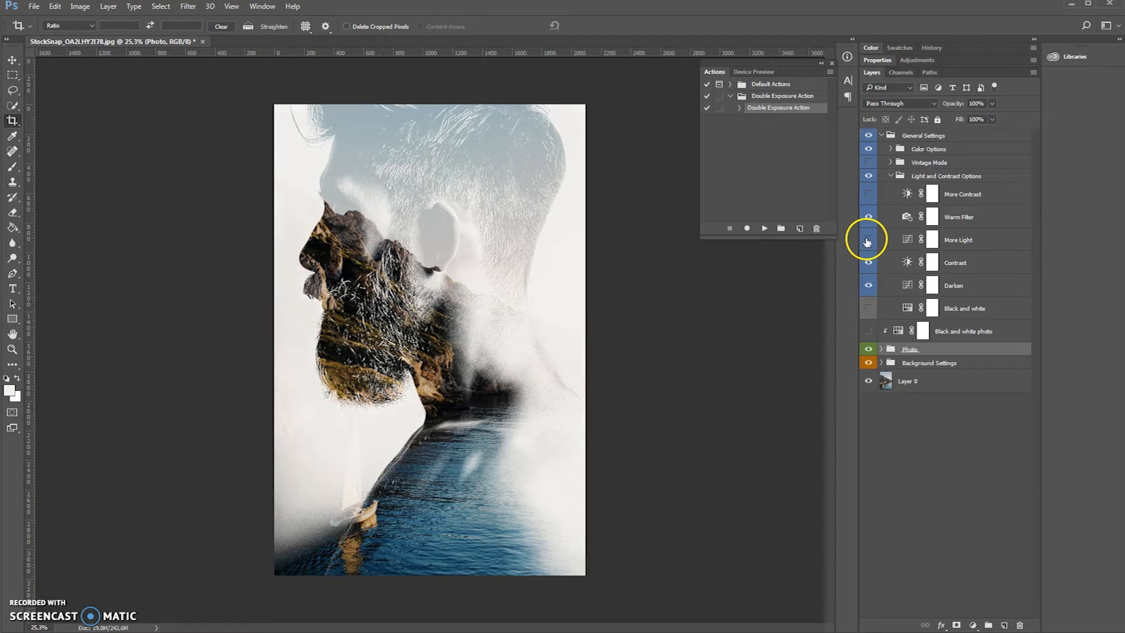
left_click(869, 195)
left_click(870, 196)
left_click(890, 176)
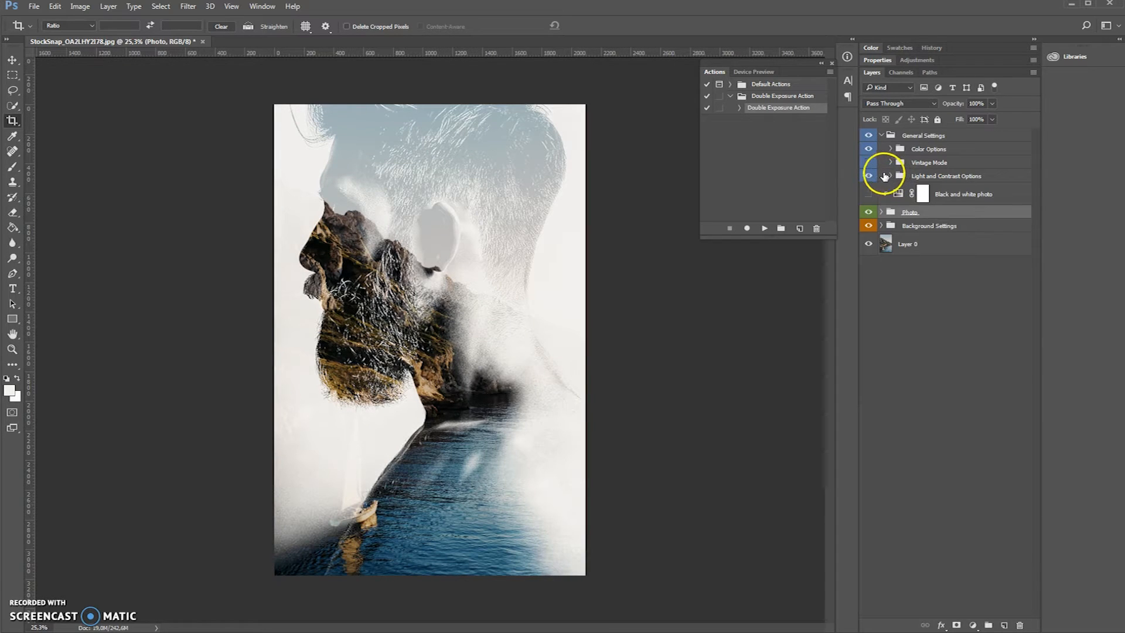
- Turn on Vintage Mode and preview the Purple Tint, Red Leak, Blue Graded color and Red Graded color options
left_click(869, 166)
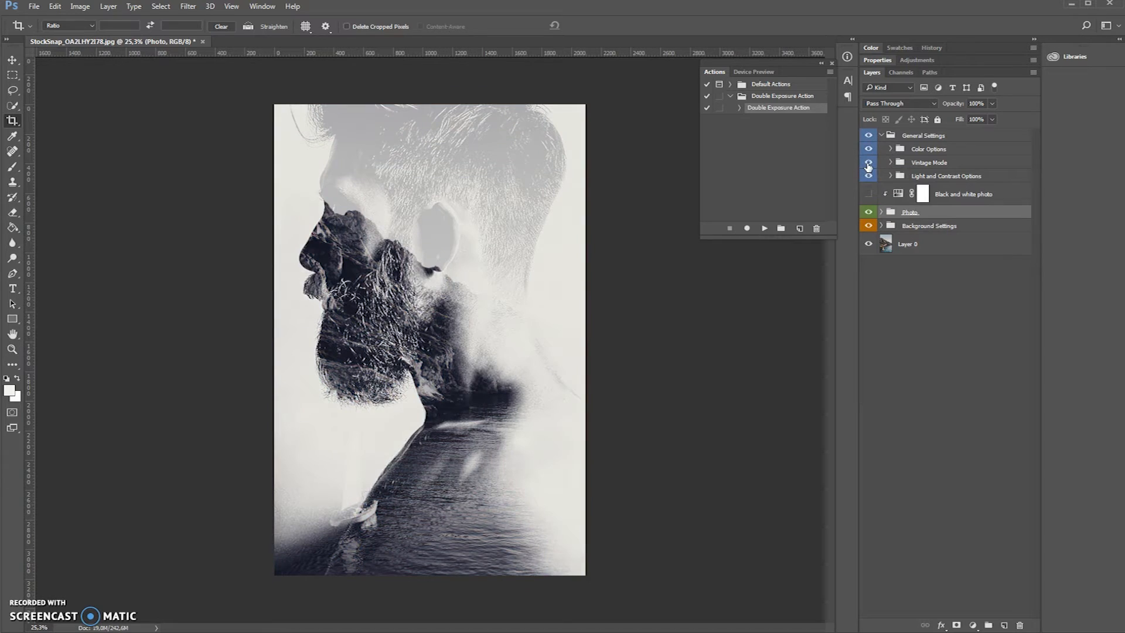
left_click(891, 149)
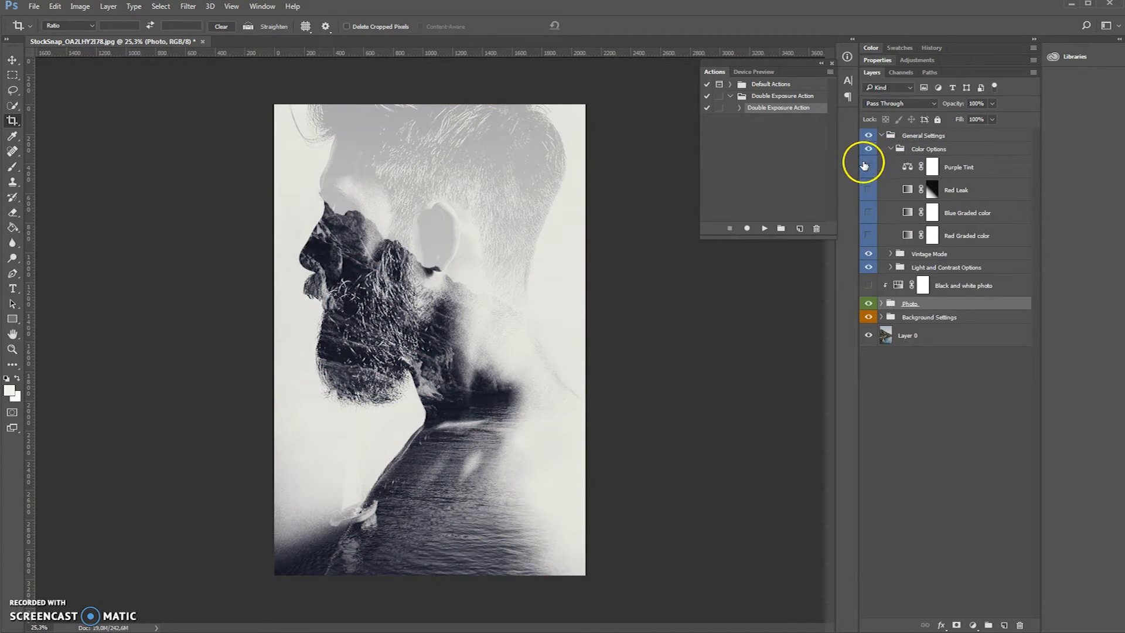
left_click(868, 168)
left_click(867, 168)
left_click(866, 190)
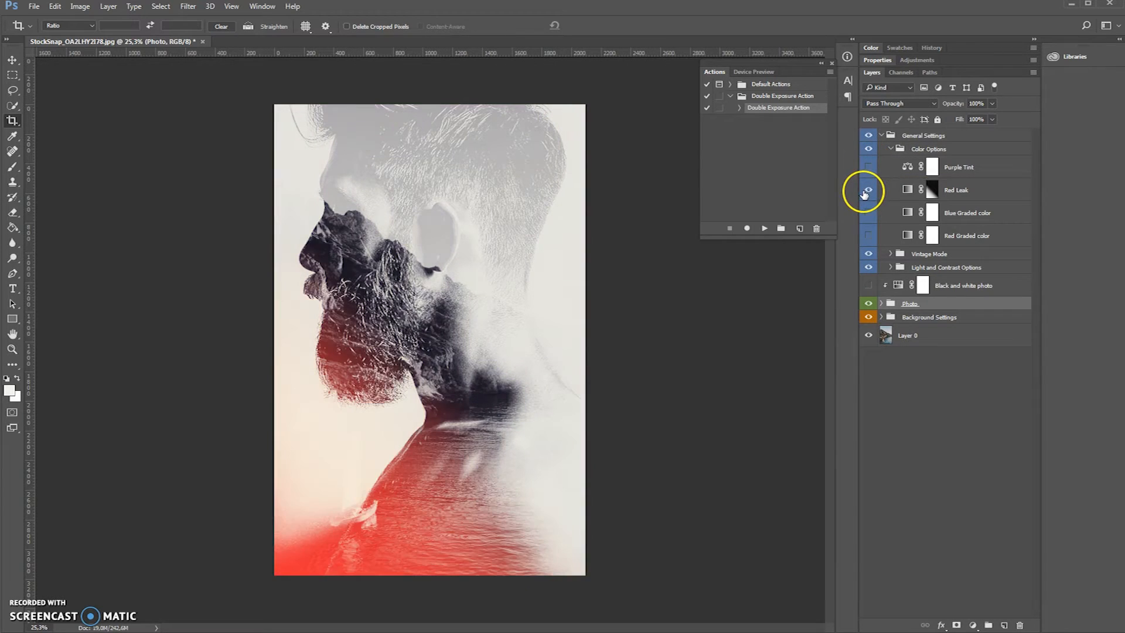
left_click(866, 190)
left_click(866, 214)
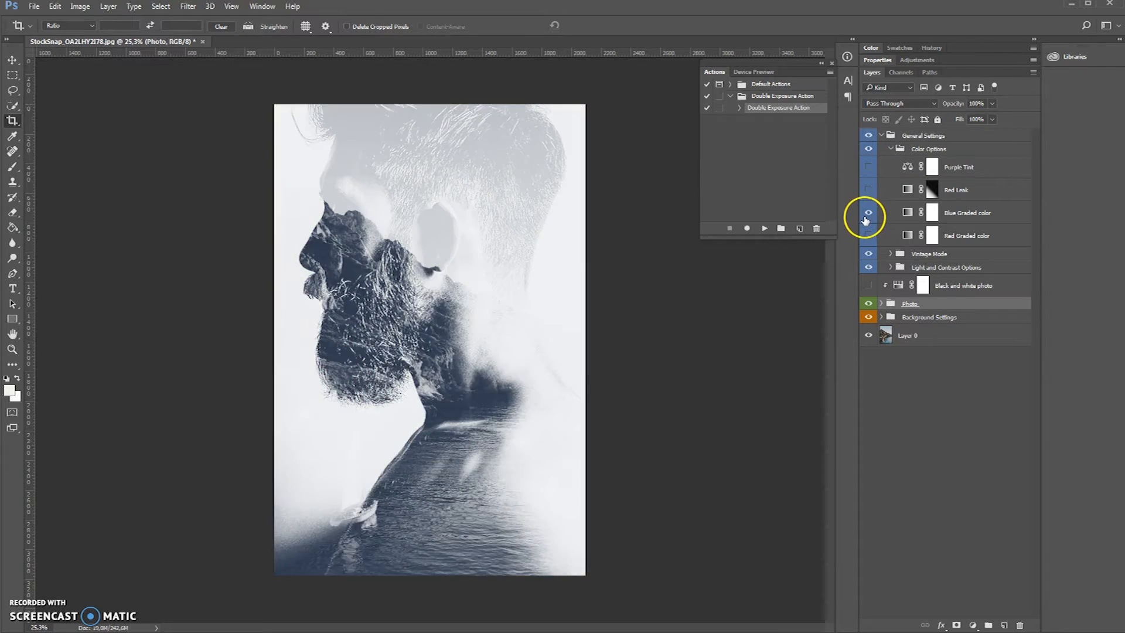
left_click(866, 217)
left_click(867, 235)
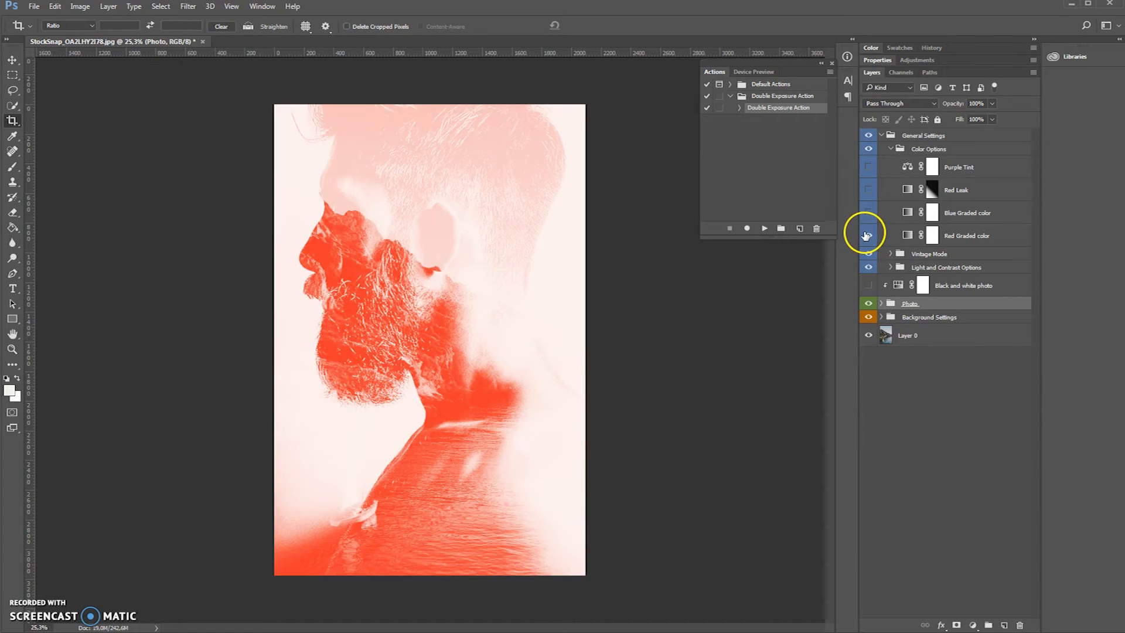
left_click(867, 235)
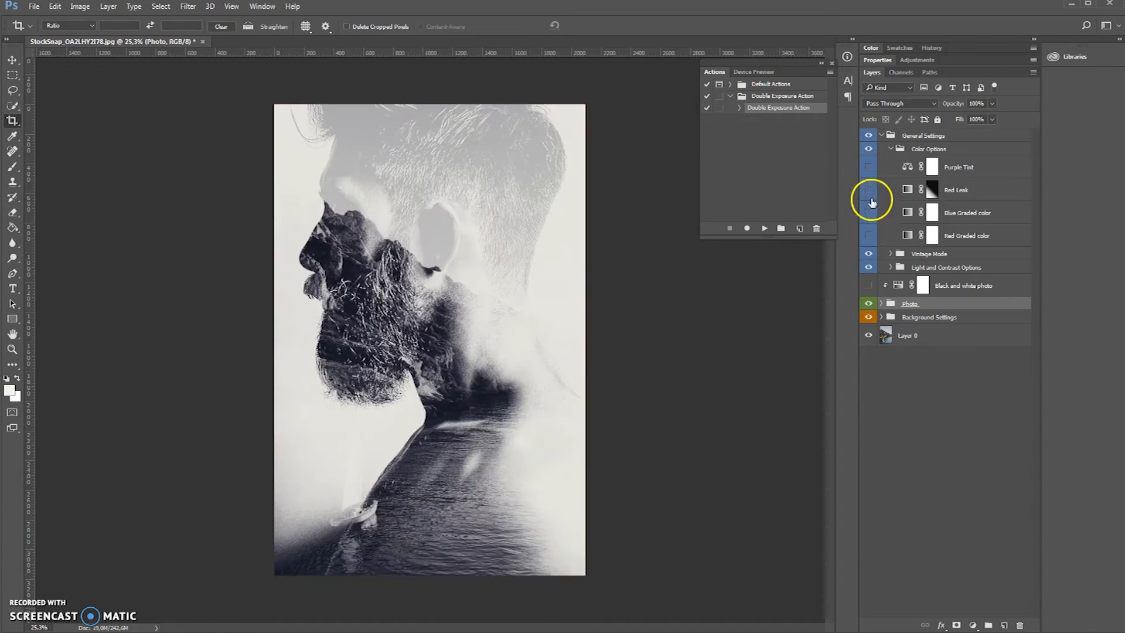
left_click(890, 149)
left_click(883, 135)
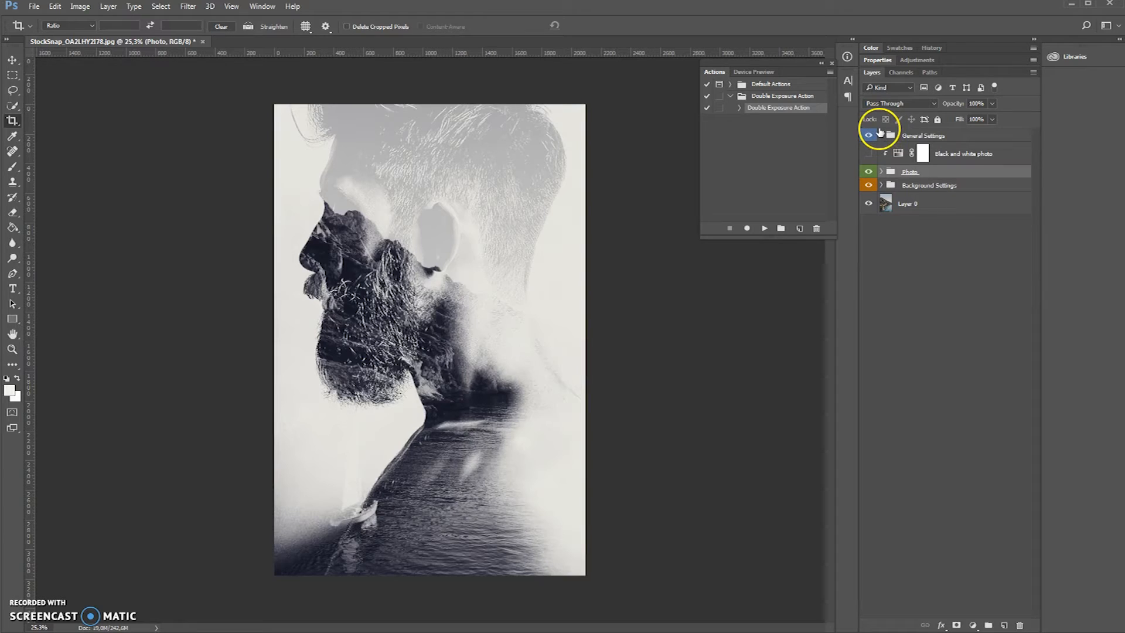
- Hide the General Settings group and close the document without saving it
key("b")
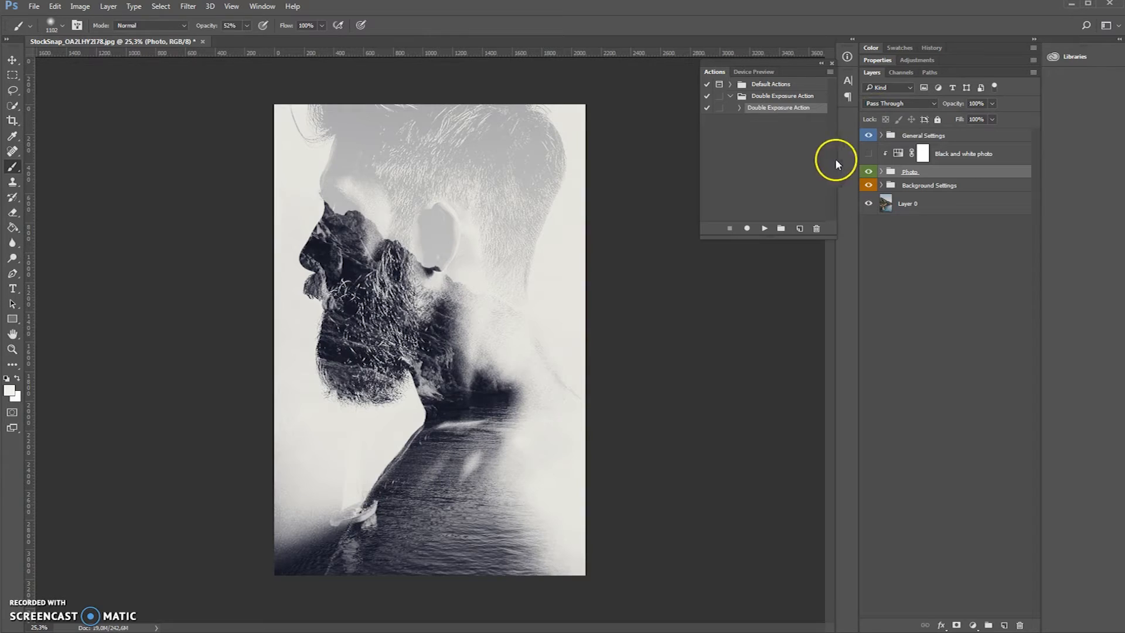
left_click(870, 137)
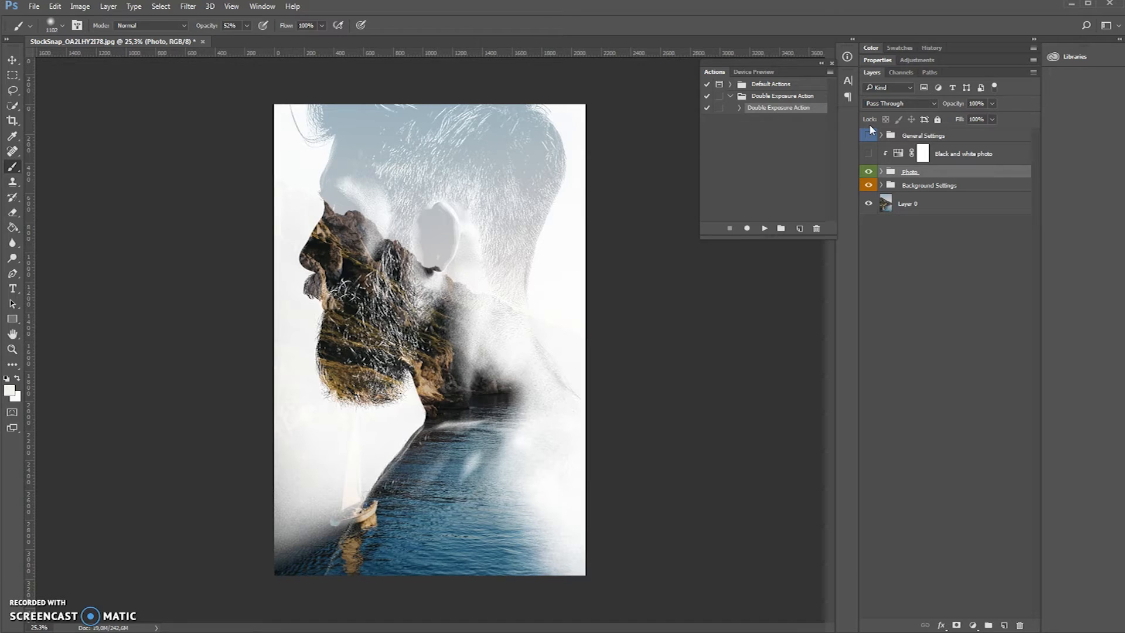
left_click(203, 41)
left_click(657, 235)
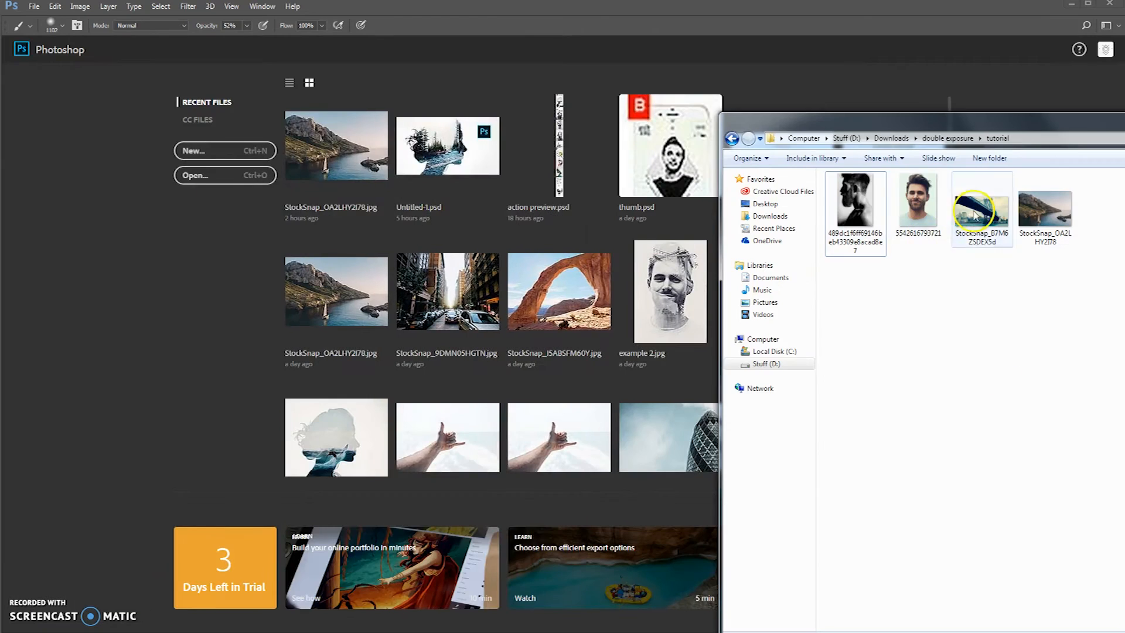
left_click_drag(918, 199, 447, 275)
left_click_drag(515, 258, 538, 184)
left_click_drag(372, 422, 327, 500)
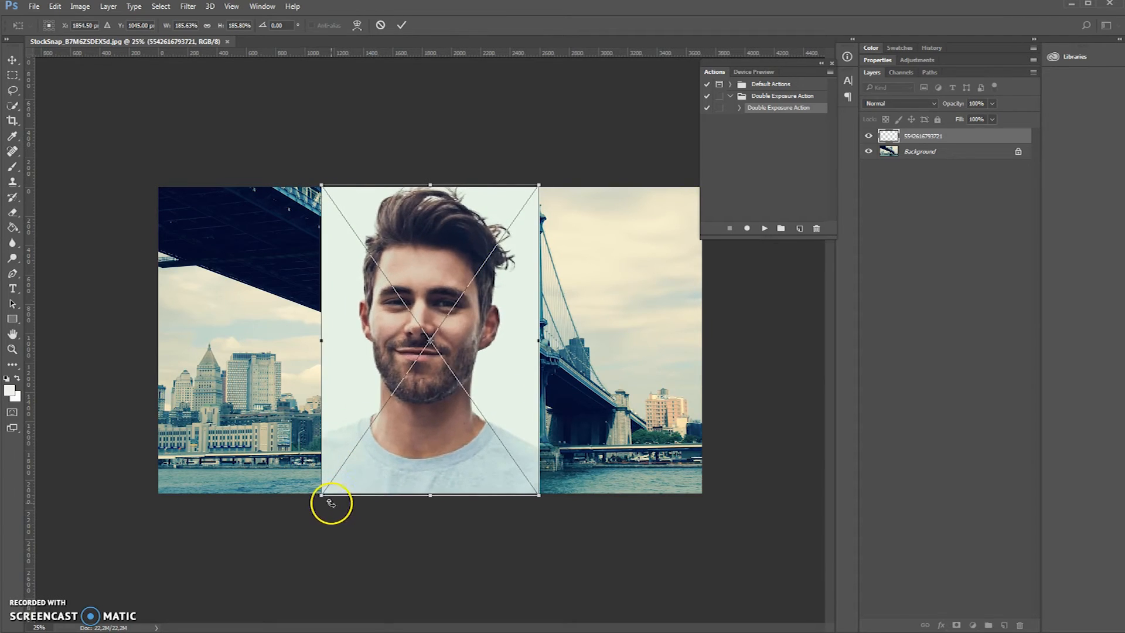
left_click_drag(447, 320, 453, 321)
left_click(402, 25)
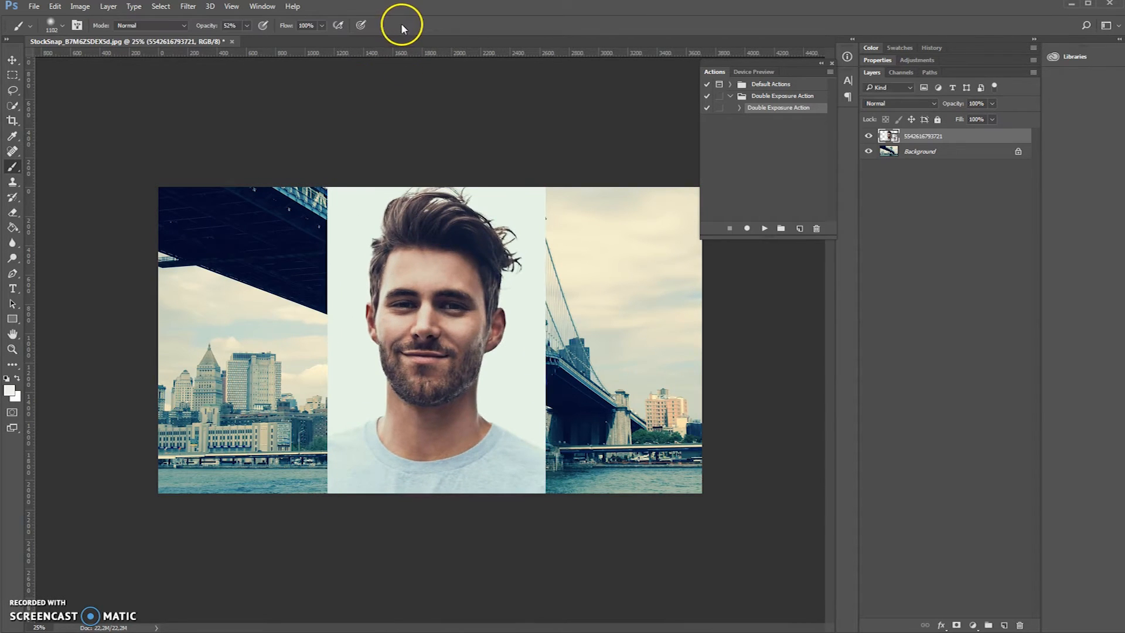
- Run the Double Exposure Action on the placed portrait
left_click(764, 228)
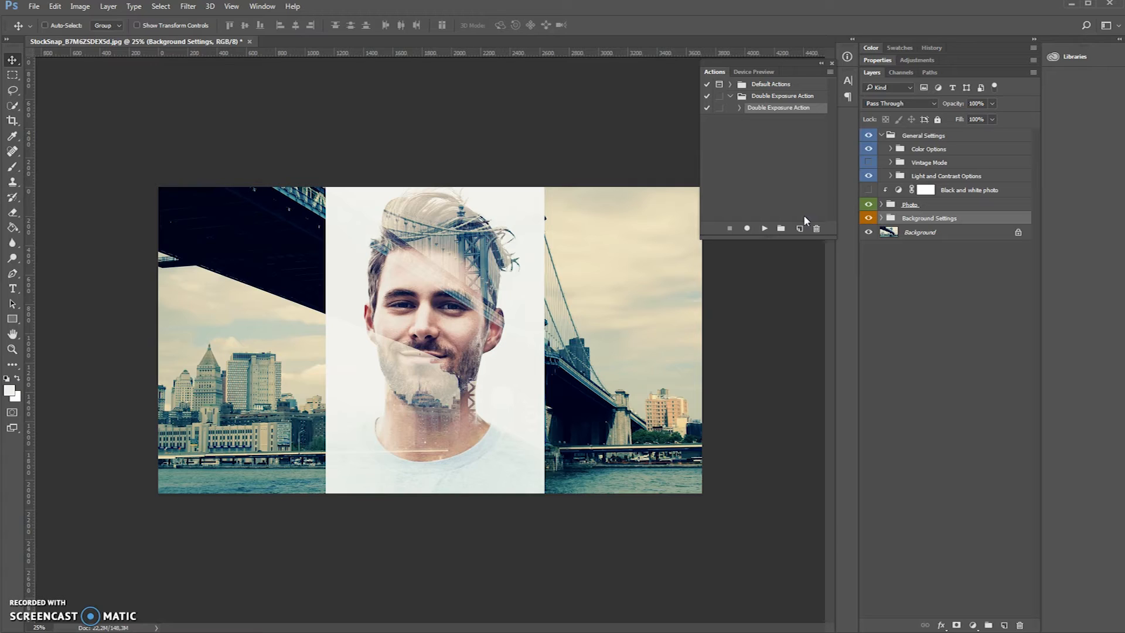
- Unlock the Background layer and move the bridge photo about 320 px left so the bridge tower overlaps the portrait's hair and neck
left_click(1020, 233)
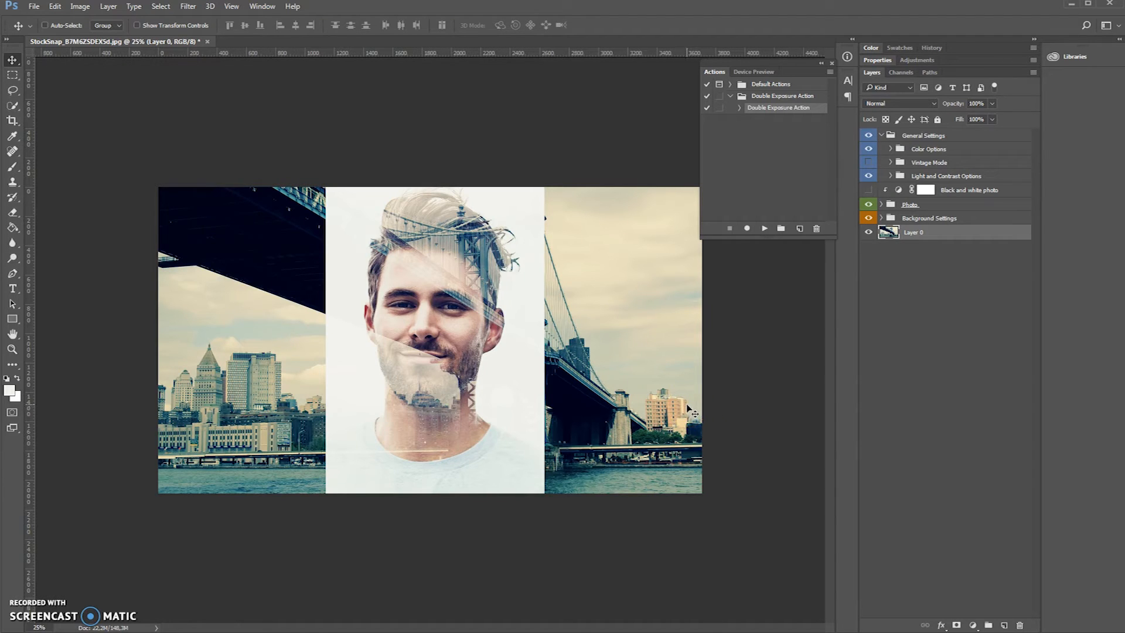
left_click_drag(691, 406, 657, 403)
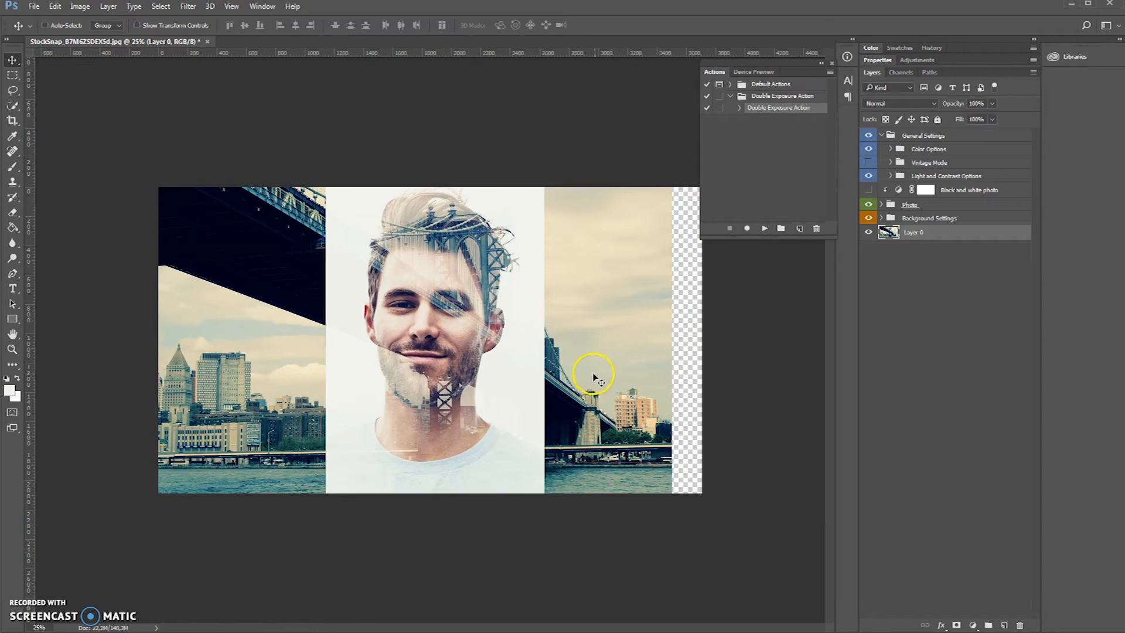
left_click_drag(588, 372, 586, 376)
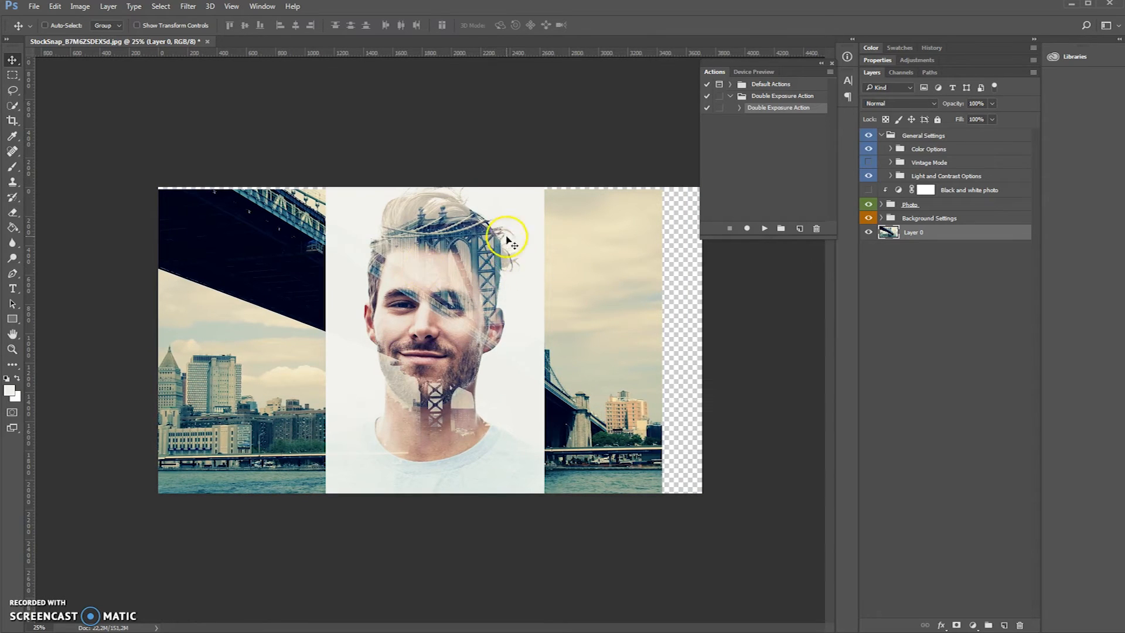
left_click_drag(640, 340, 640, 331)
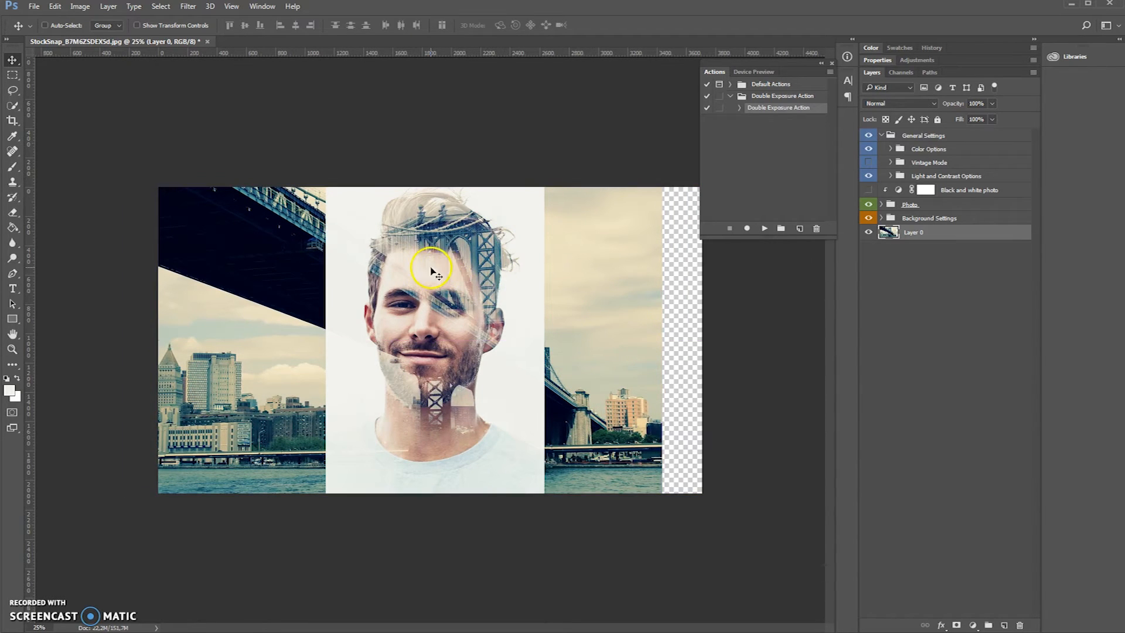
left_click_drag(582, 319, 583, 319)
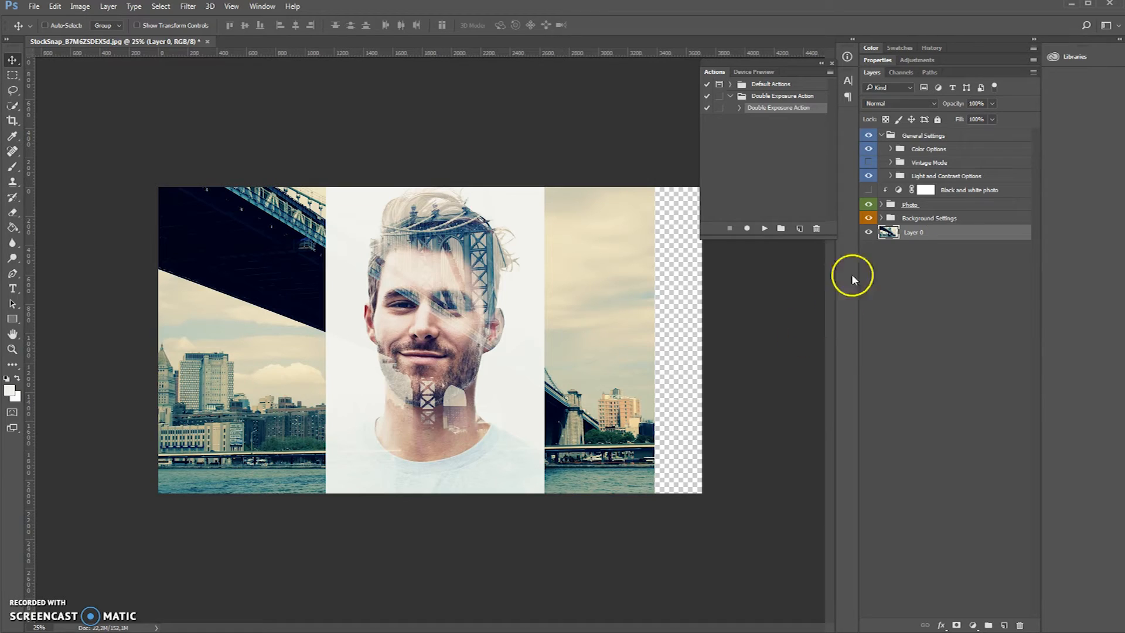
- Expand the Background Settings group, try the More Contrast background adjustment, and turn on Vintage Mode
left_click(881, 218)
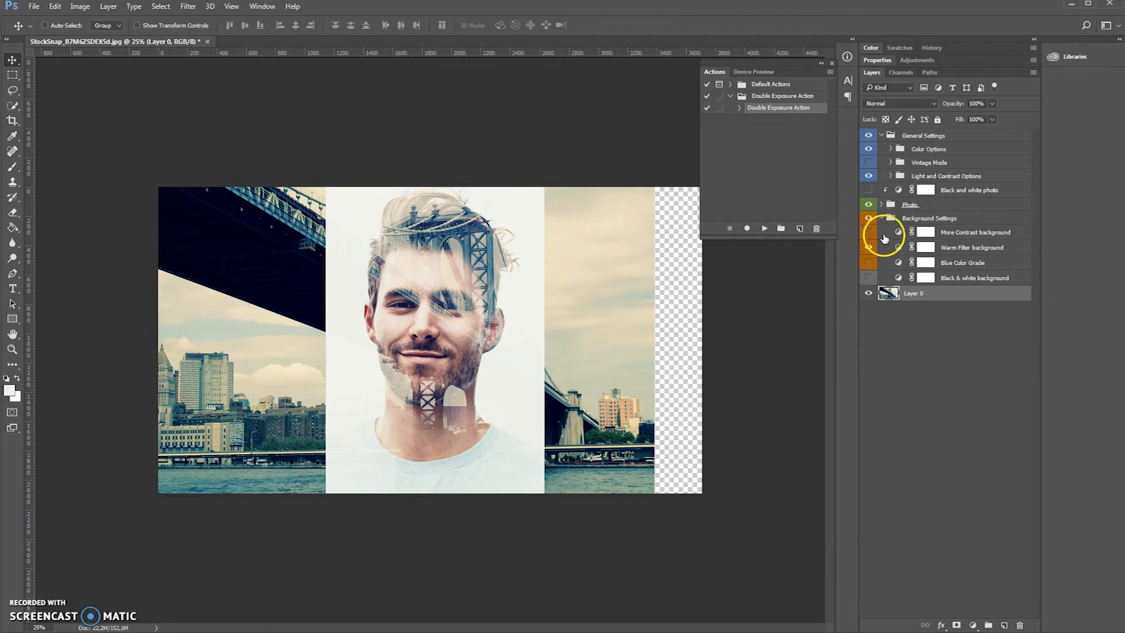
left_click(869, 233)
left_click(868, 163)
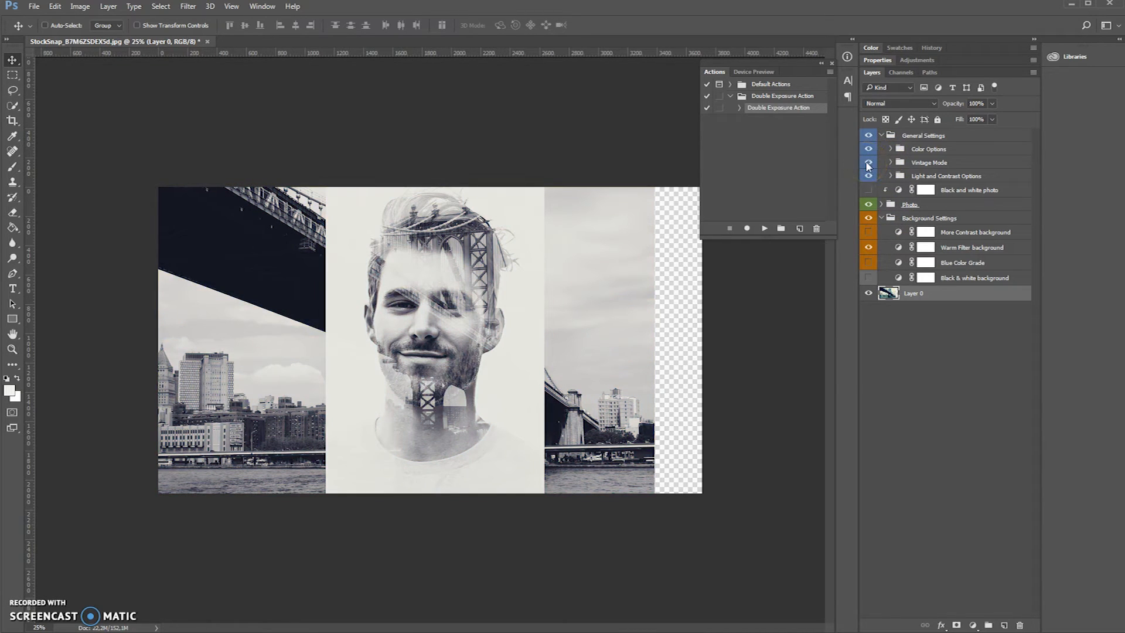
- Change the light end stop of the Color Graded vintage gradient map to the darker off-white e4e4d9
left_click(891, 163)
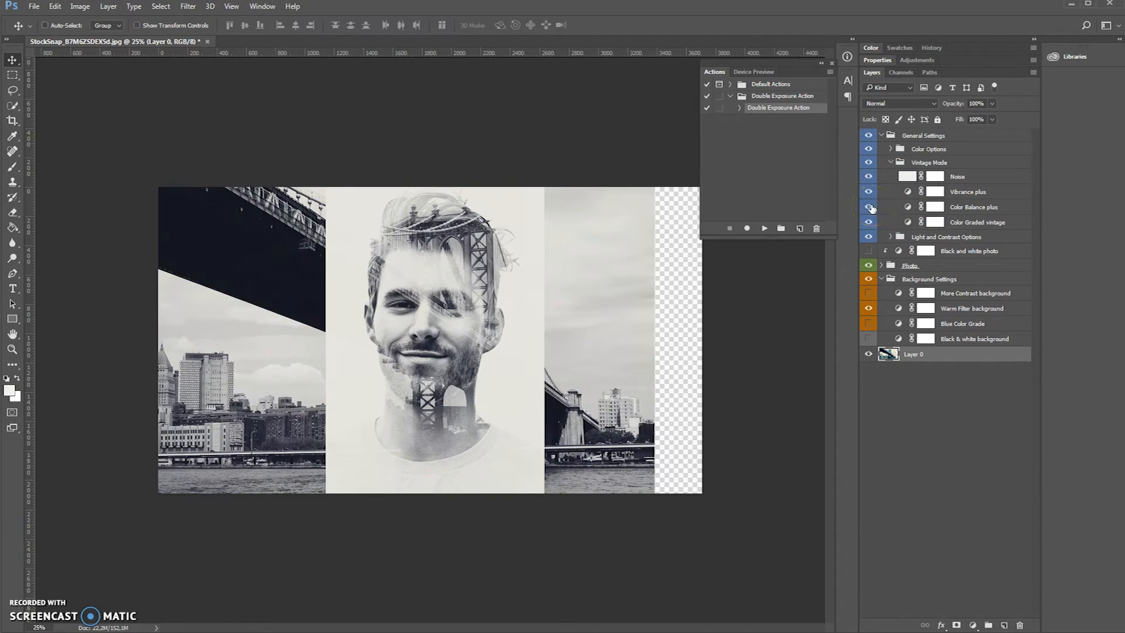
double_click(908, 222)
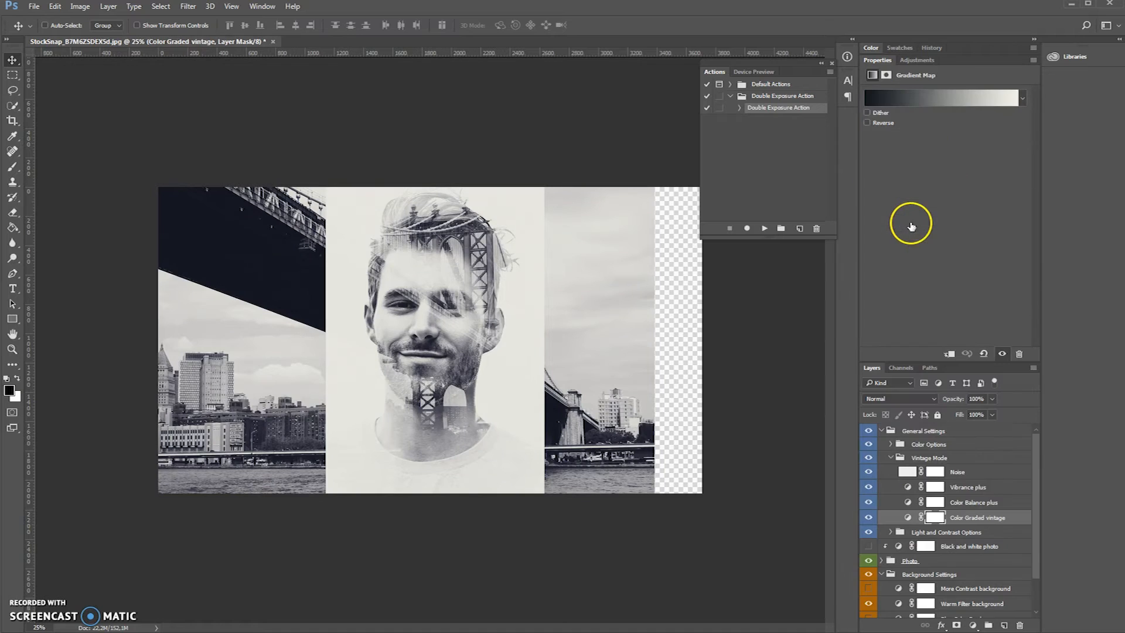
left_click(1009, 99)
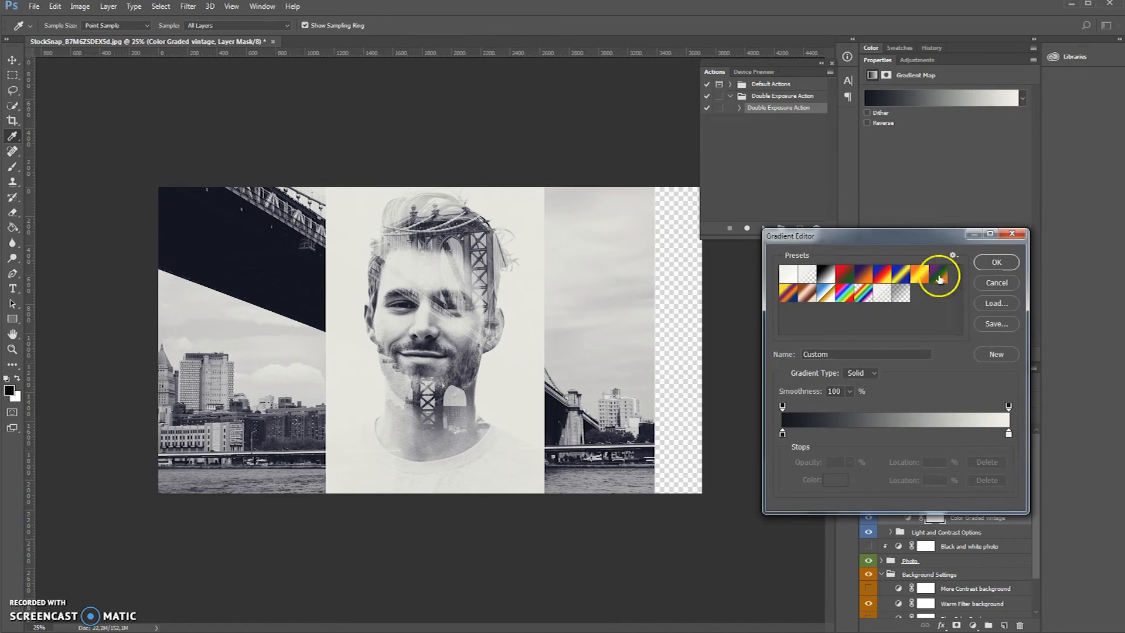
double_click(1009, 434)
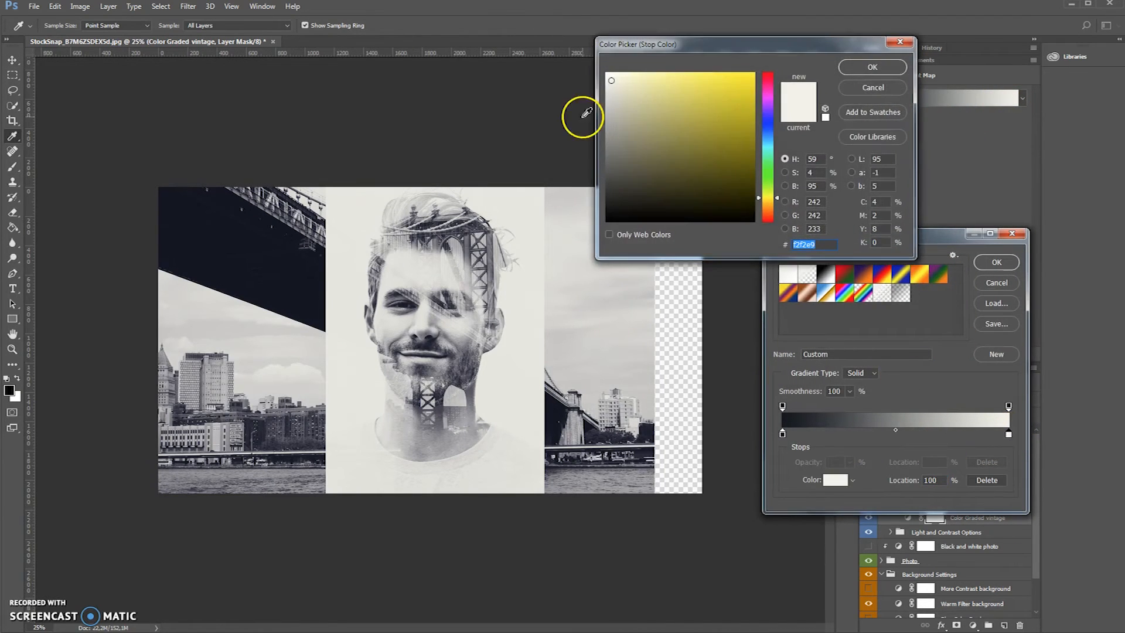
left_click(612, 86)
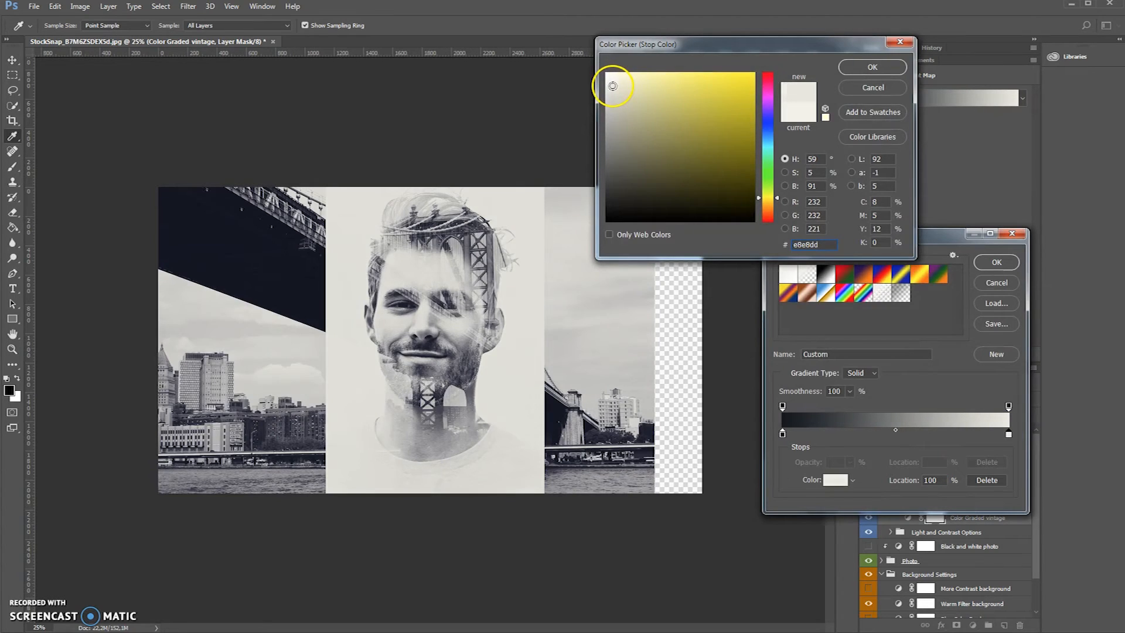
left_click_drag(612, 86, 613, 88)
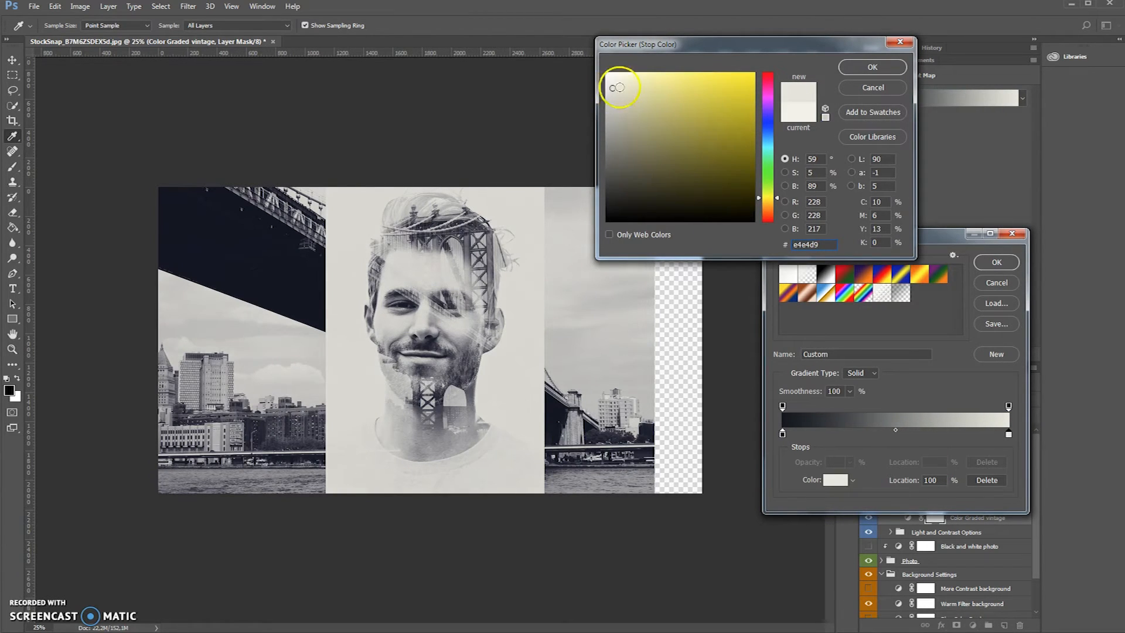
left_click(872, 66)
left_click(999, 262)
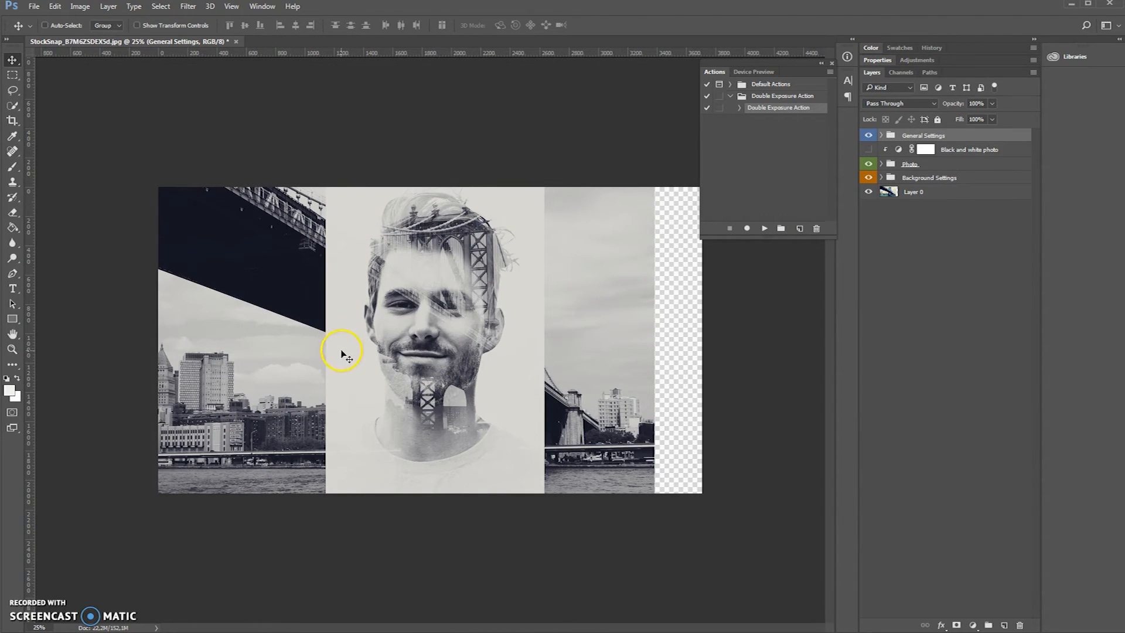
- Hide the Multiply soft layer in the Photo group and select the Lighten Blend layer
left_click(881, 164)
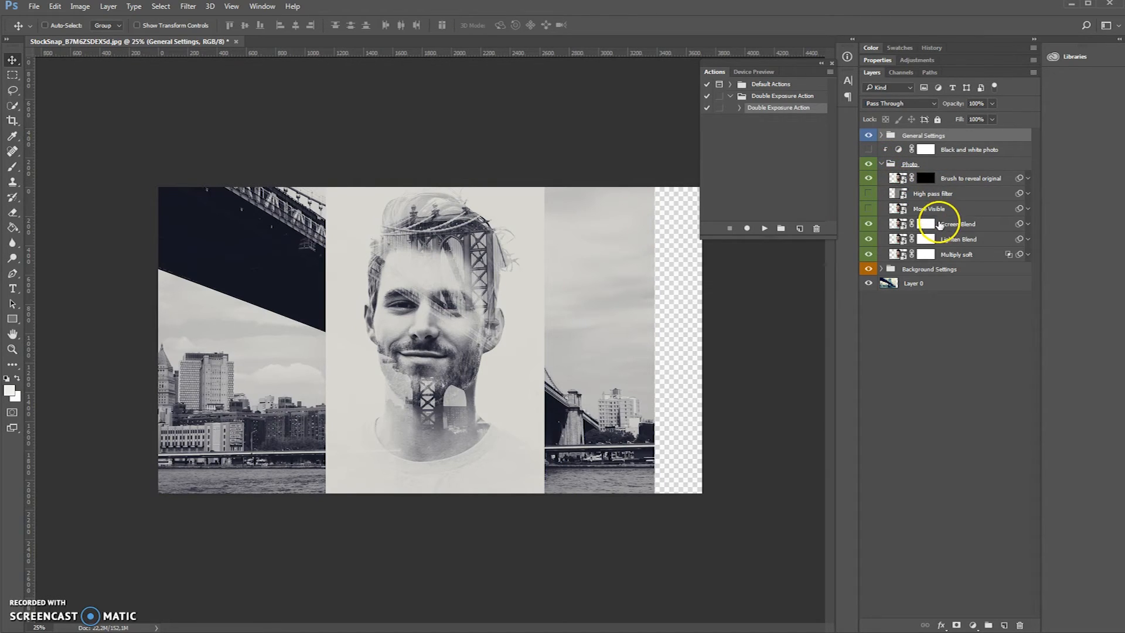
left_click(955, 255)
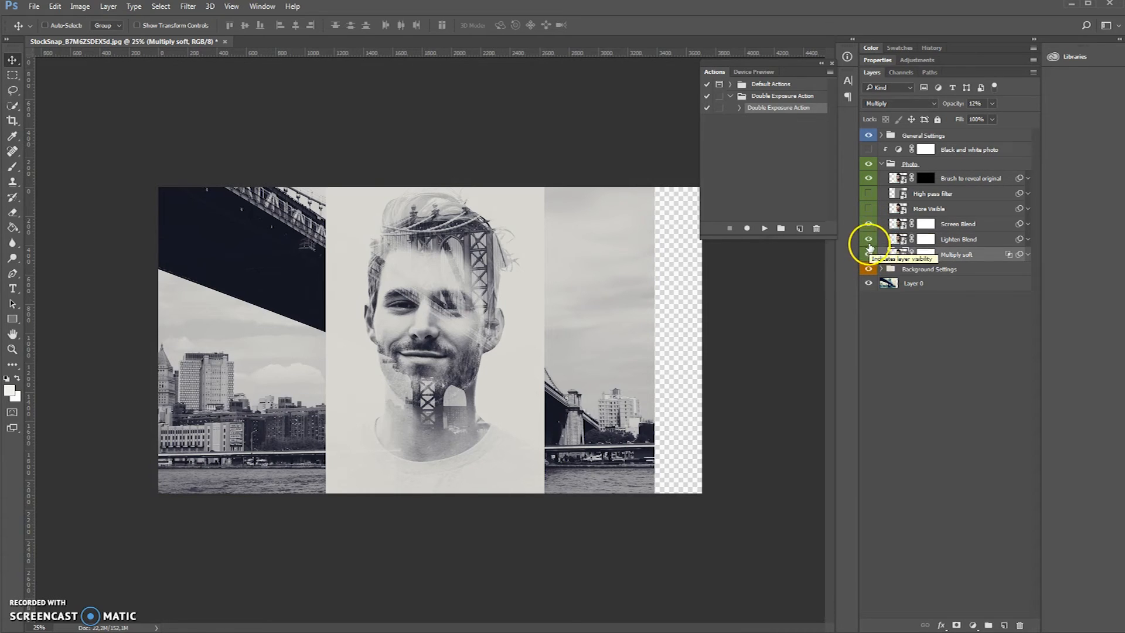
left_click(944, 241)
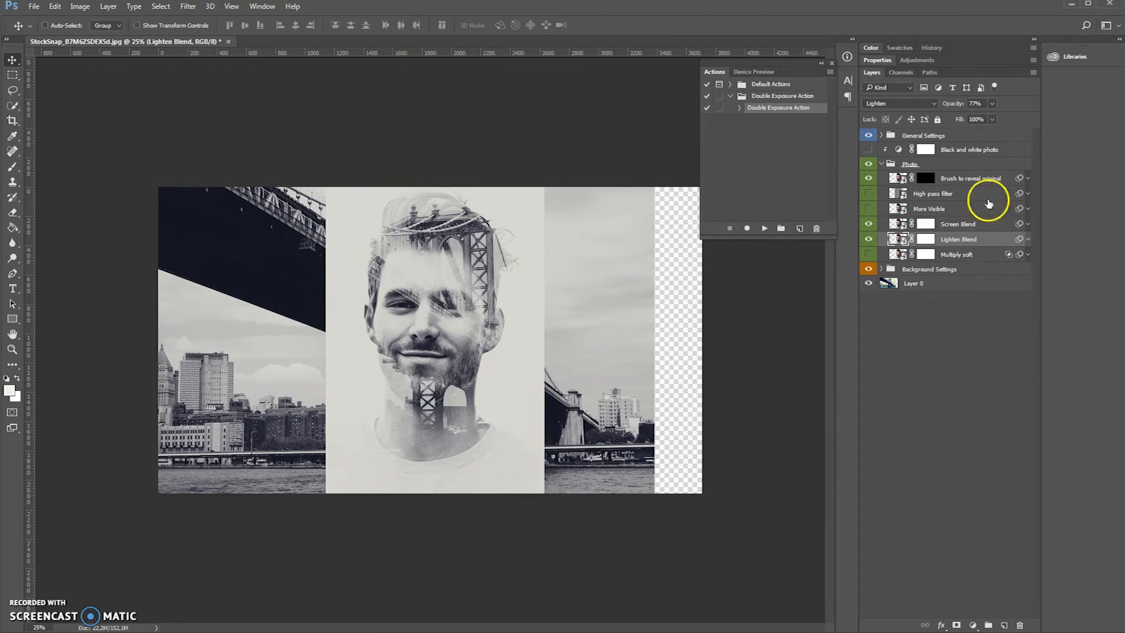
- Lower the opacity of the Lighten Blend layer to 40% and select the Screen Blend layer
left_click(993, 107)
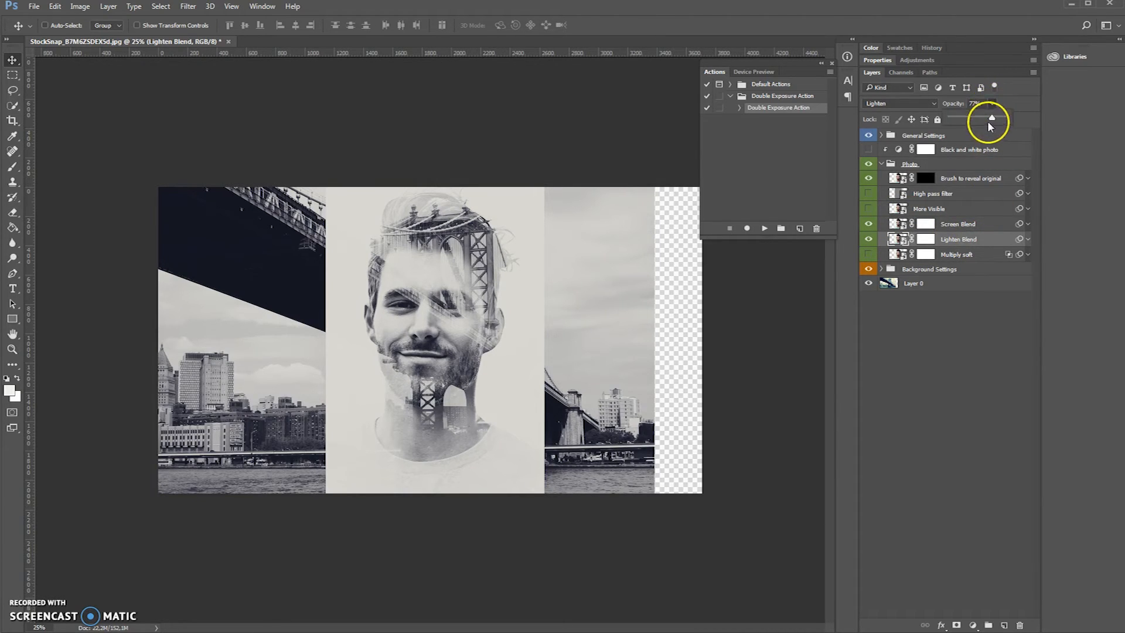
mouse_move(984, 115)
left_mouse_down()
mouse_move(959, 116)
mouse_move(974, 130)
left_mouse_up()
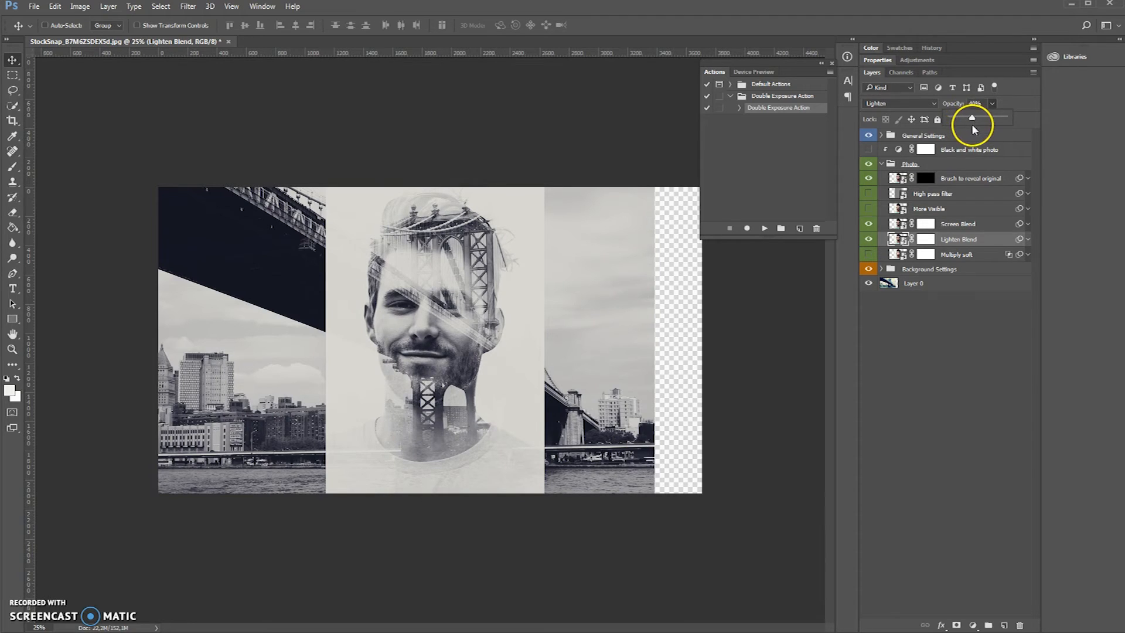
left_click(958, 231)
- Turn on the More Visible layer at 8% opacity and make the High pass filter layer visible
left_click(868, 208)
left_click(928, 208)
left_click_drag(992, 110, 980, 119)
left_click(957, 215)
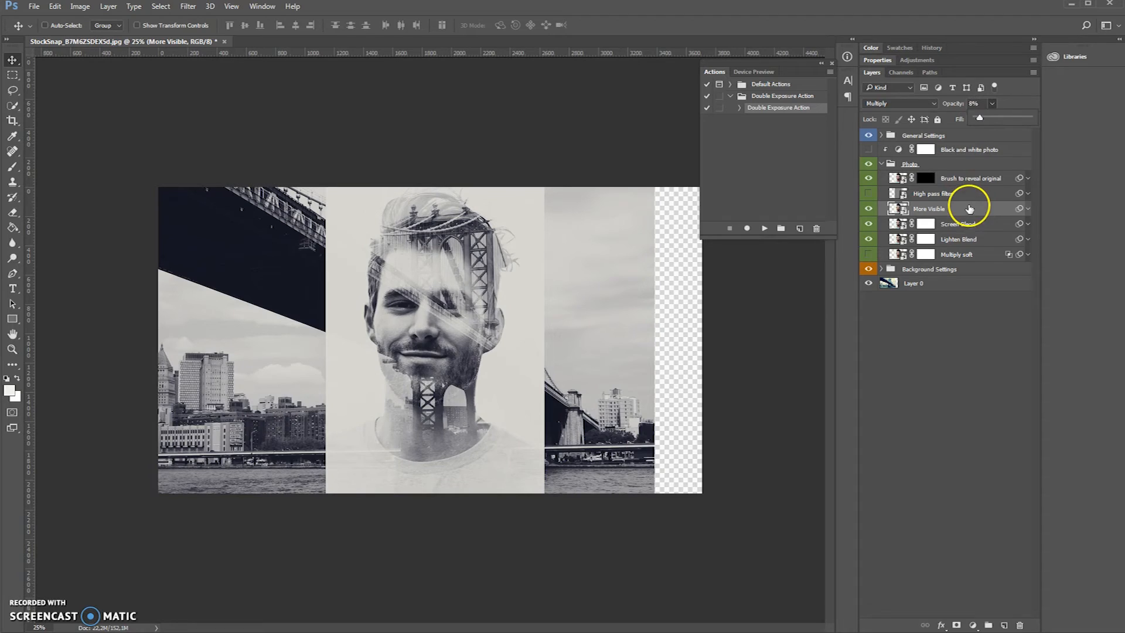
left_click(949, 193)
left_click(869, 193)
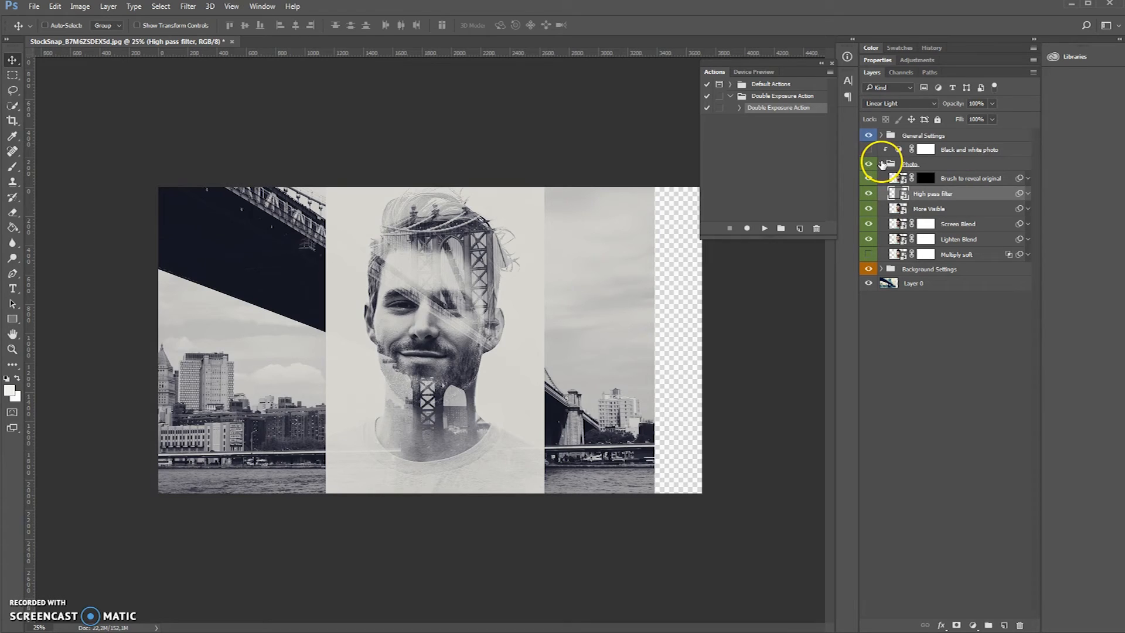
- Turn on the More Contrast adjustment in the Light and Contrast Options group of General Settings and lower its opacity
left_click(881, 135)
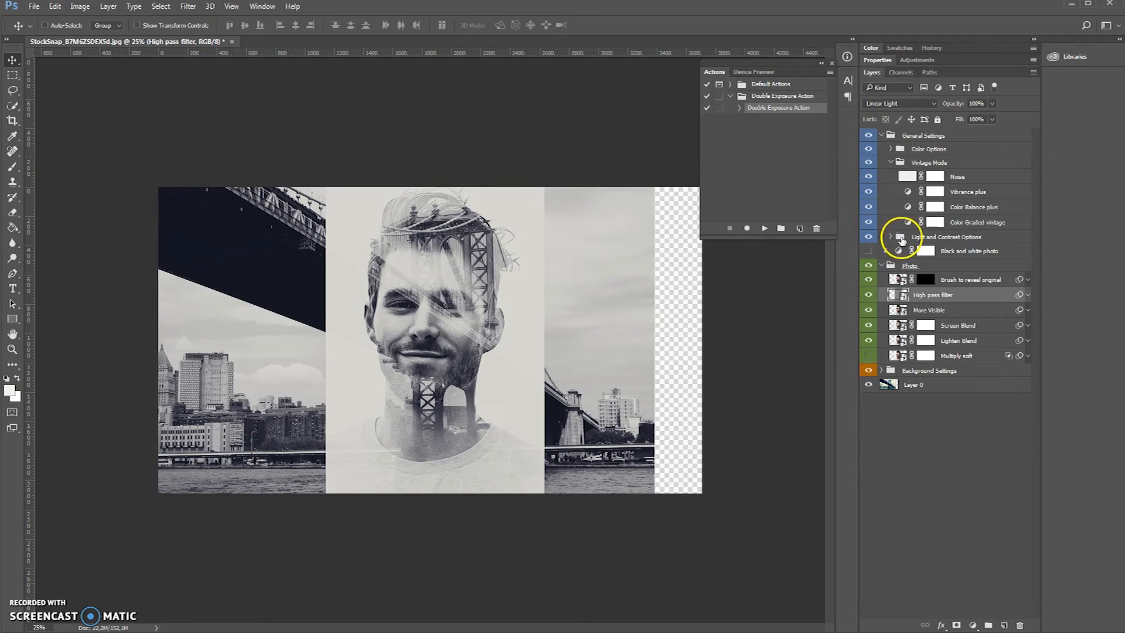
left_click(891, 162)
left_click(891, 177)
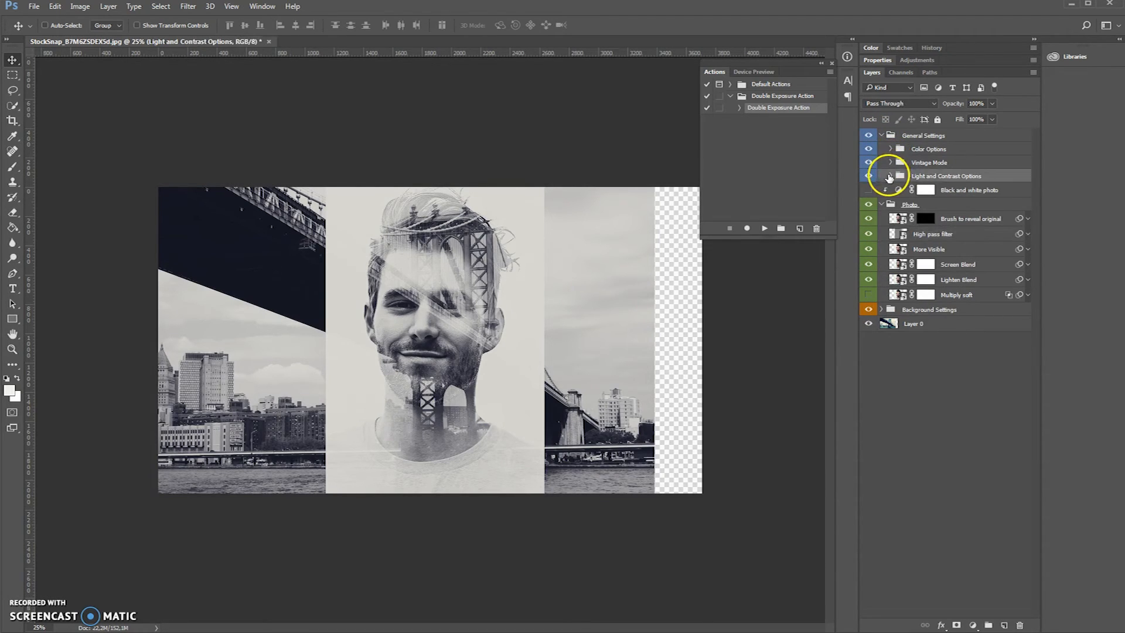
left_click(892, 178)
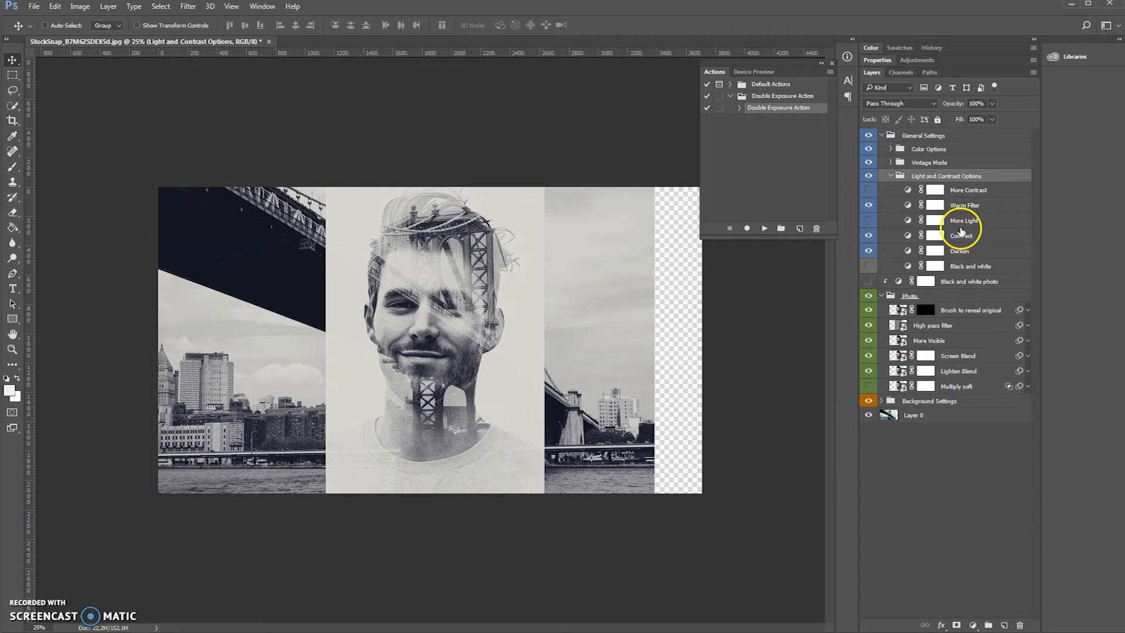
left_click(935, 220)
left_click(878, 192)
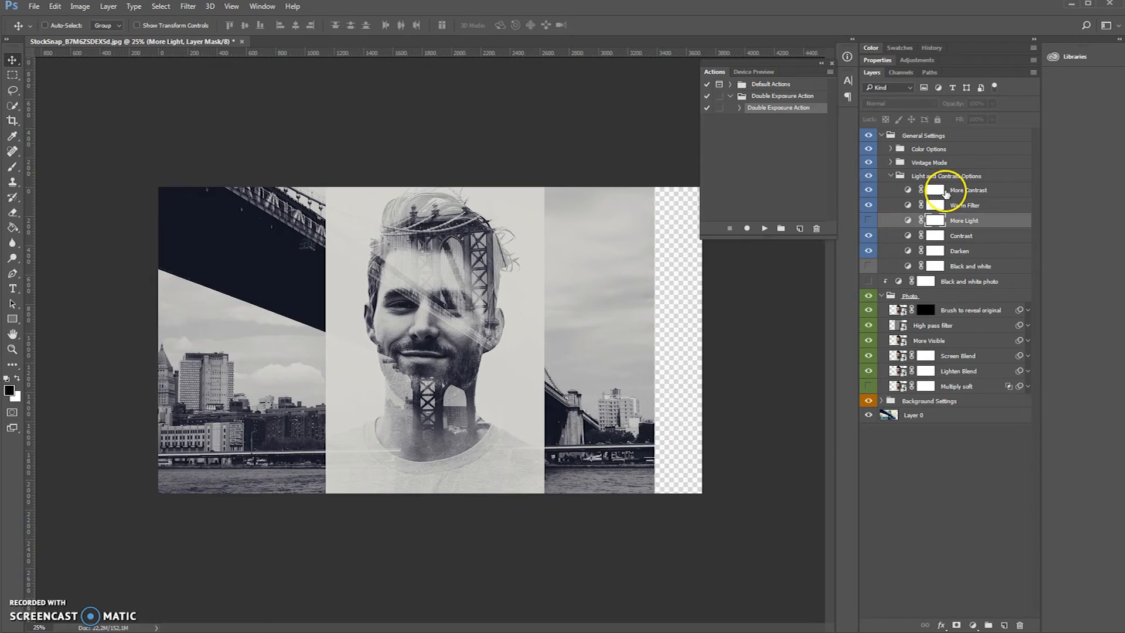
left_click(954, 188)
left_click(992, 104)
left_click_drag(965, 113, 944, 118)
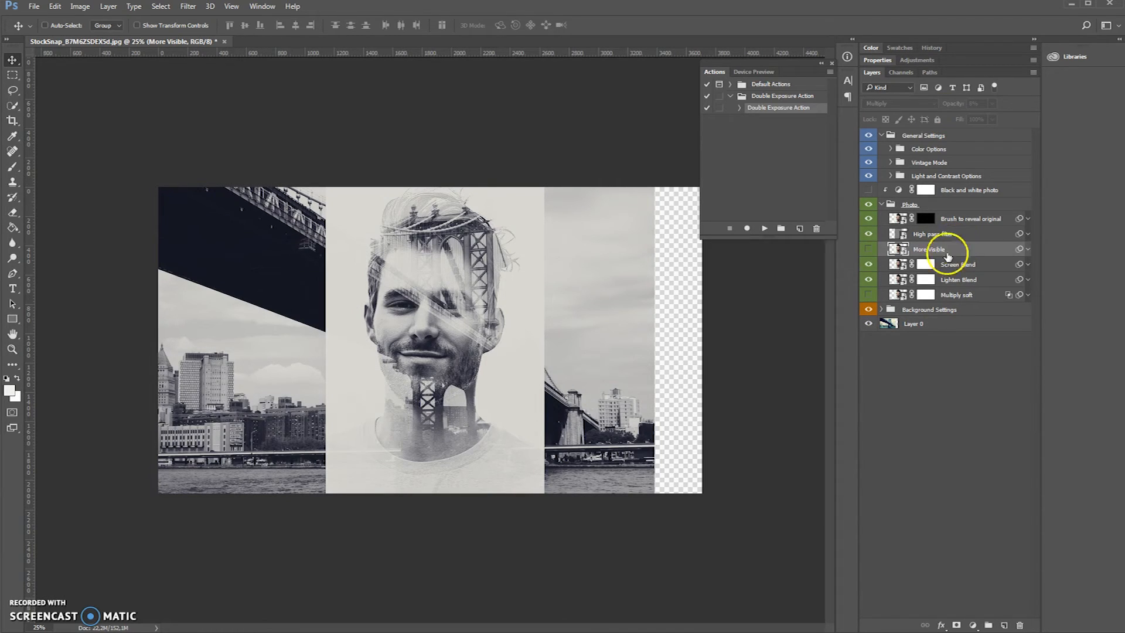
- Target the Screen Blend layer's mask and ready a soft Brush with black (000000) as the foreground color
left_click(944, 268)
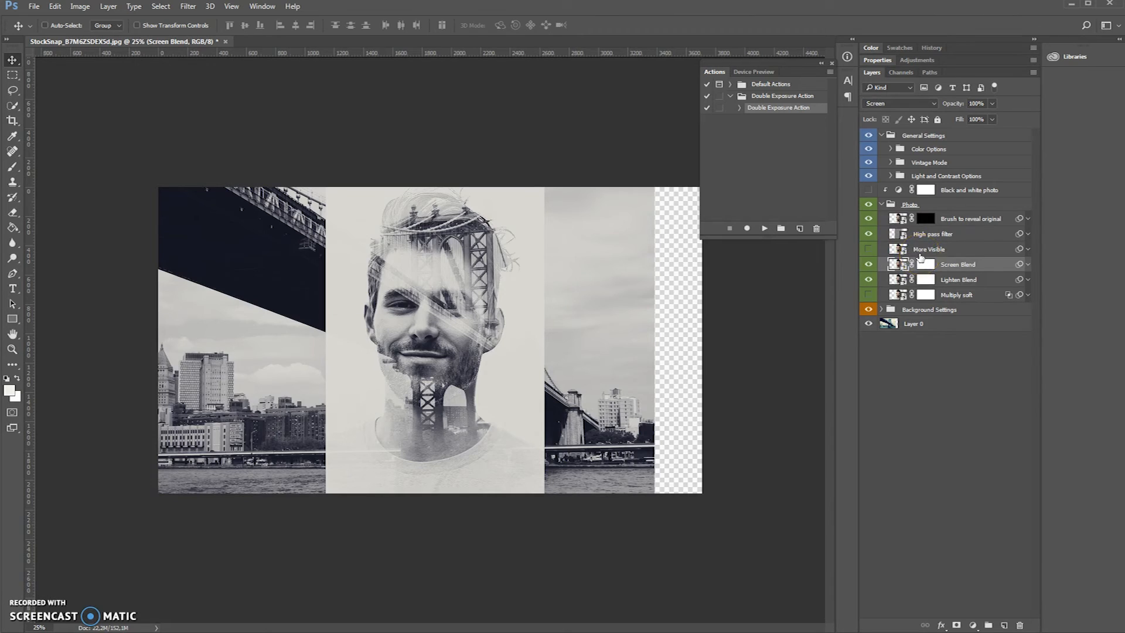
left_click(925, 265)
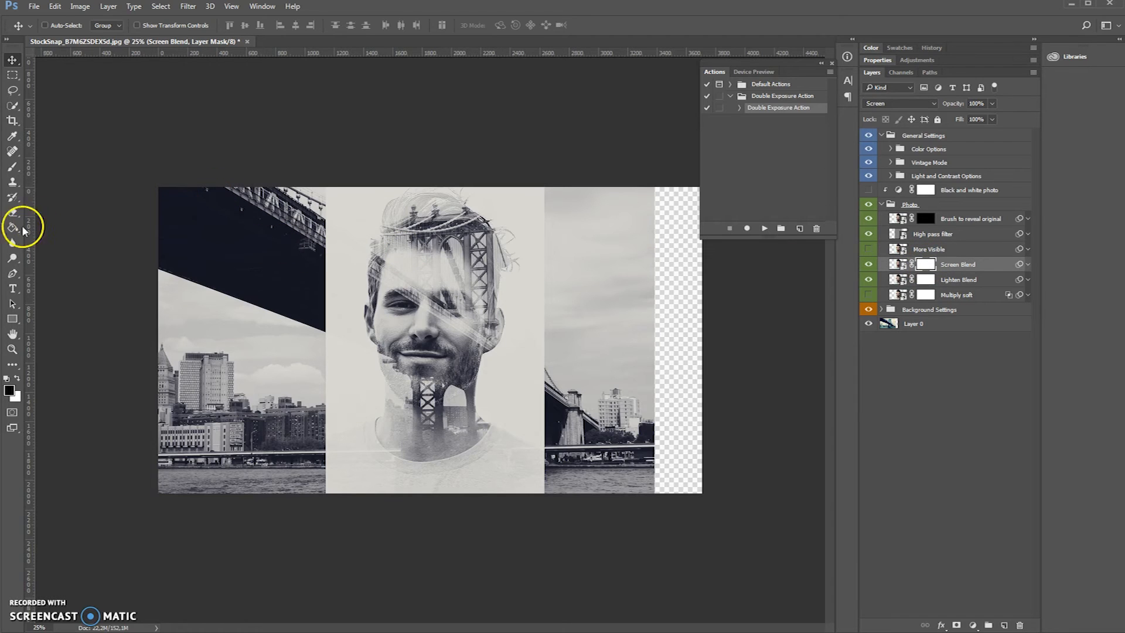
left_click(13, 167)
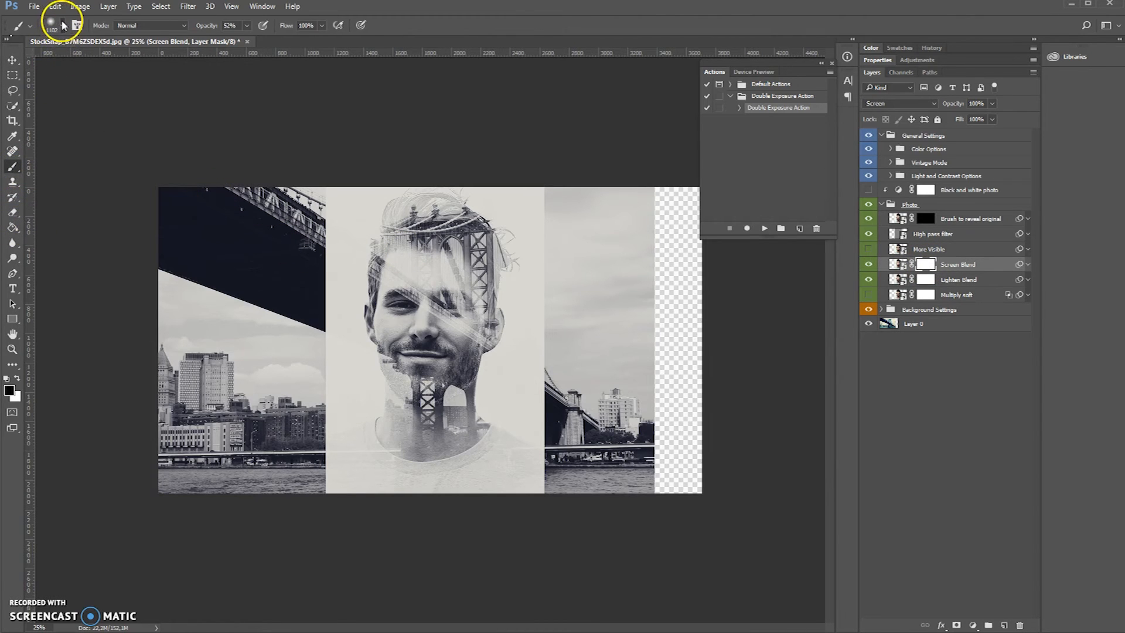
left_click(64, 24)
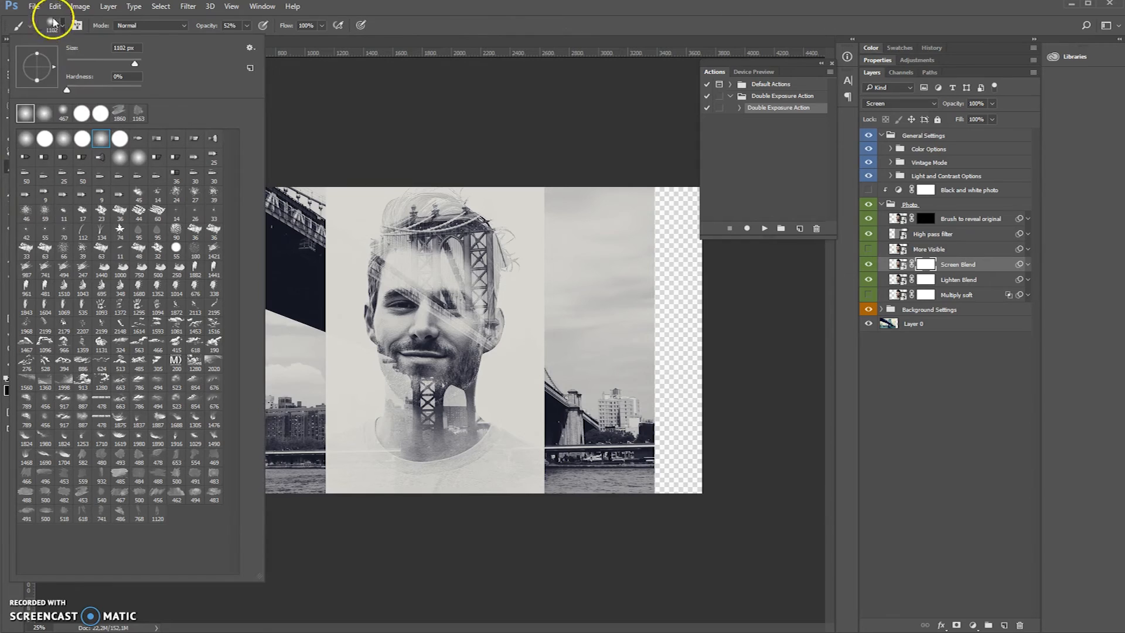
left_click(375, 11)
left_click(247, 25)
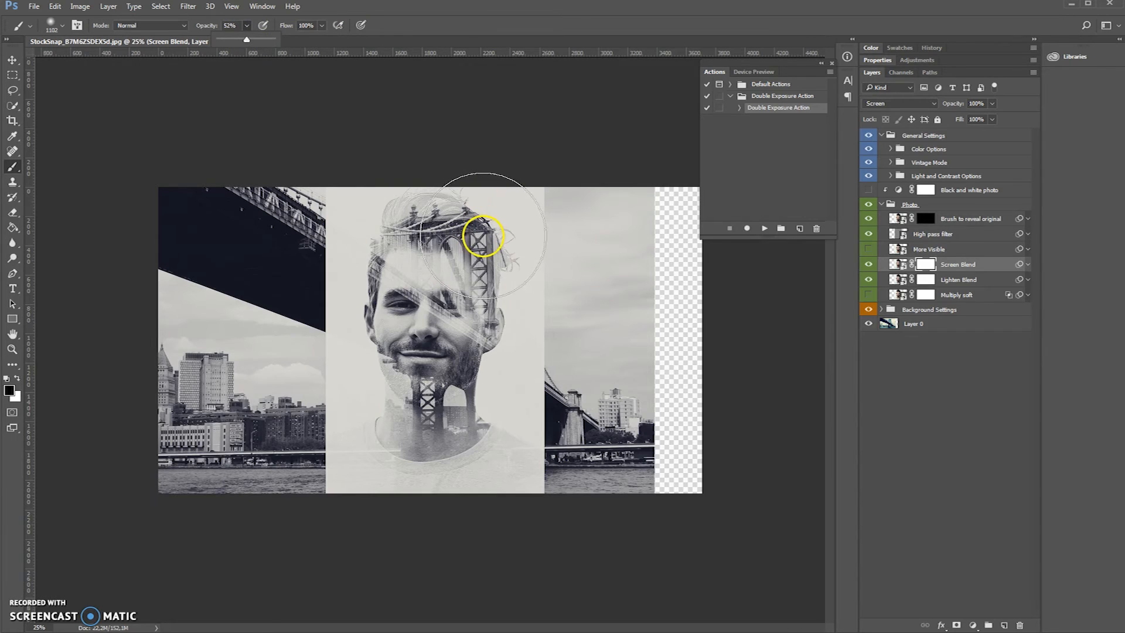
left_click(9, 391)
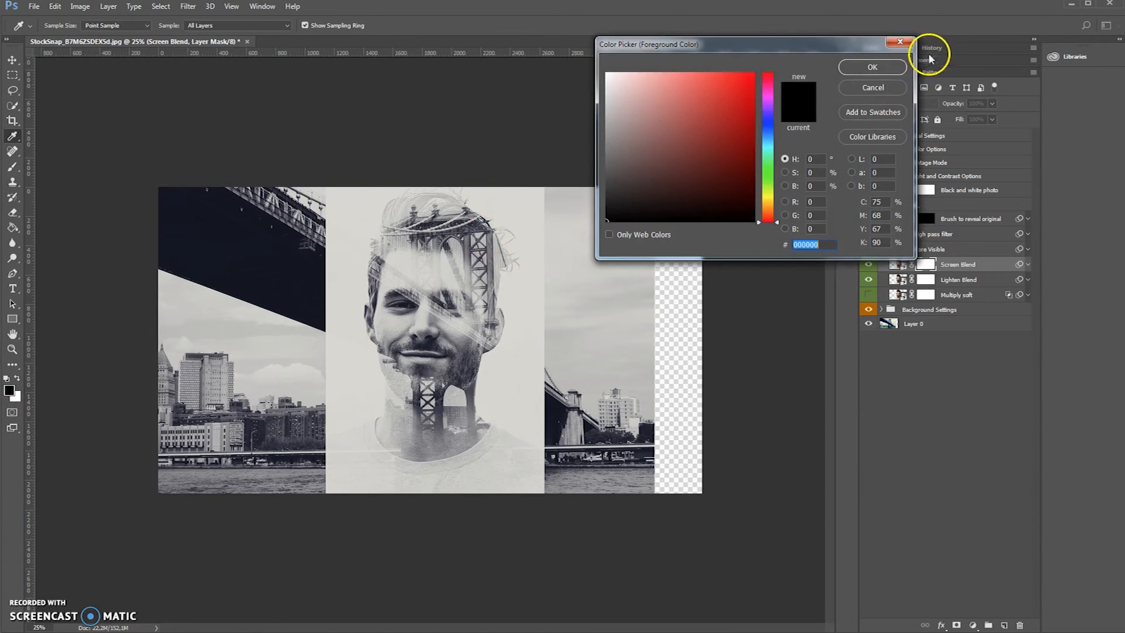
left_click(889, 67)
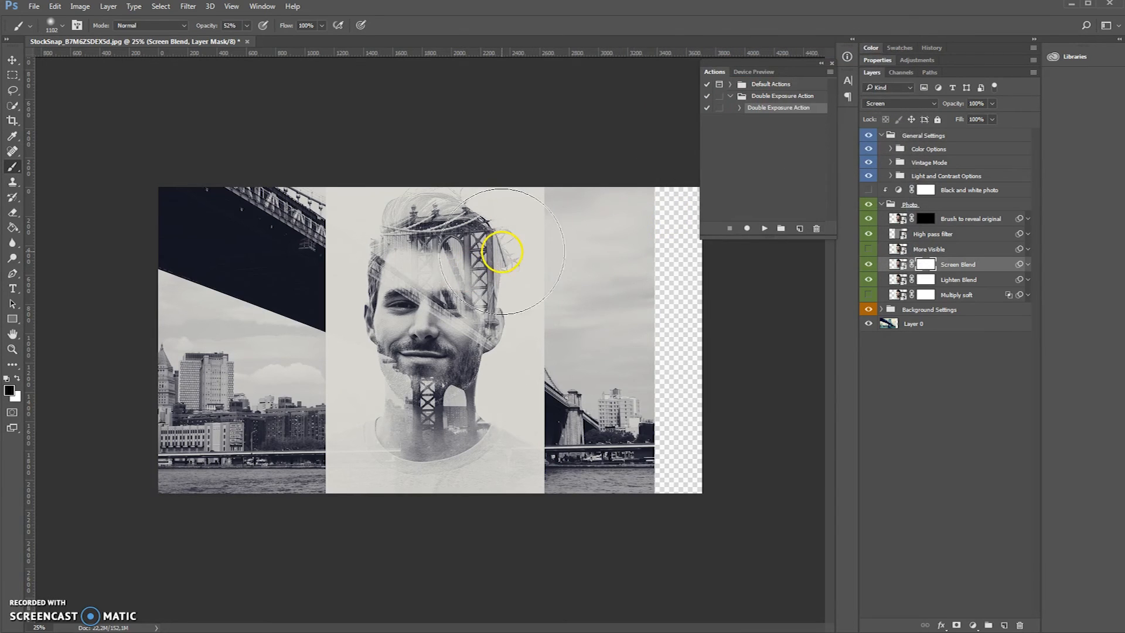
- Reduce the brush to 700 px and paint black on the Screen Blend mask over the bridge tower in the portrait's hair
key("bracketleft")
key("bracketleft")
key("bracketleft")
key("bracketleft")
key("bracketleft")
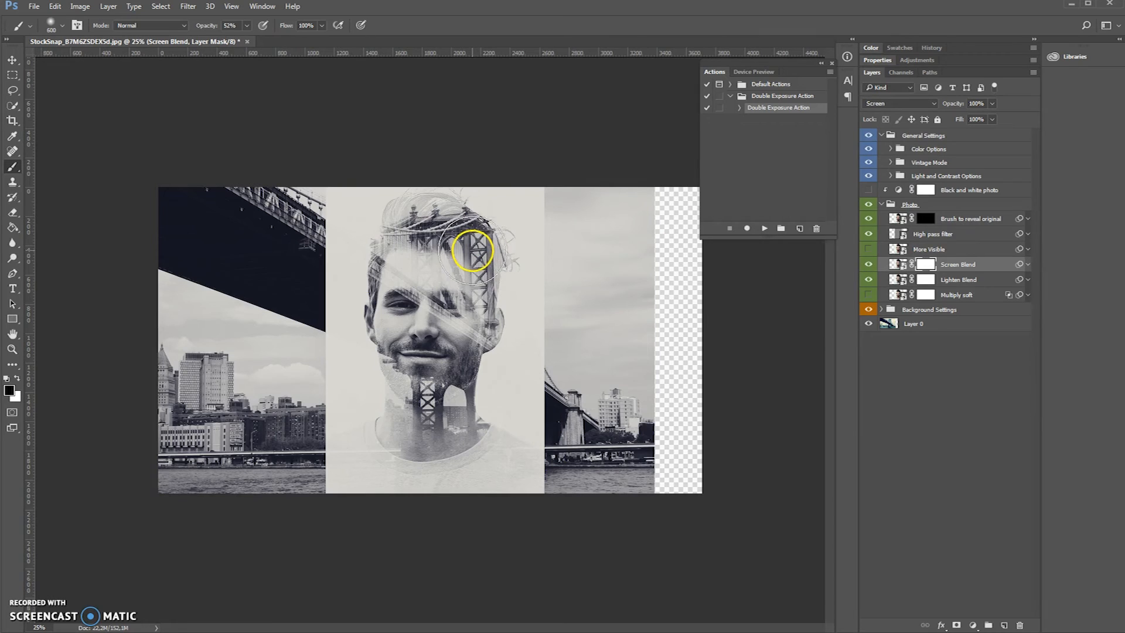
key("bracketright")
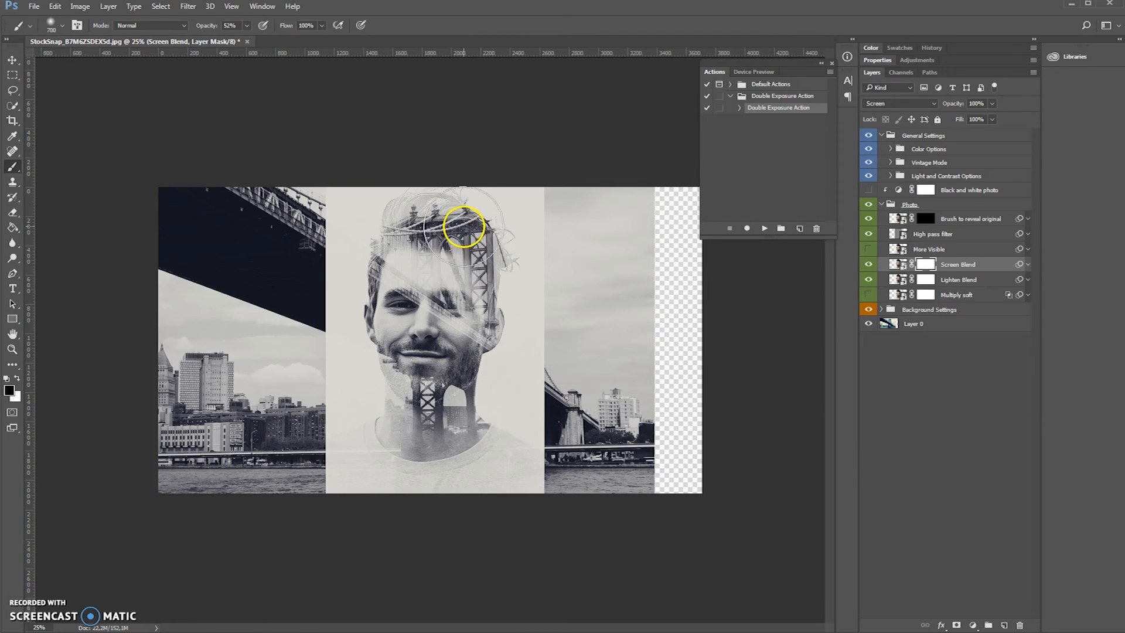
mouse_move(468, 220)
left_mouse_down()
mouse_move(435, 203)
mouse_move(493, 237)
mouse_move(502, 274)
mouse_move(496, 245)
mouse_move(490, 271)
mouse_move(467, 253)
mouse_move(476, 286)
mouse_move(458, 263)
mouse_move(489, 310)
mouse_move(443, 248)
mouse_move(460, 212)
mouse_move(487, 247)
mouse_move(467, 222)
mouse_move(558, 276)
left_mouse_up()
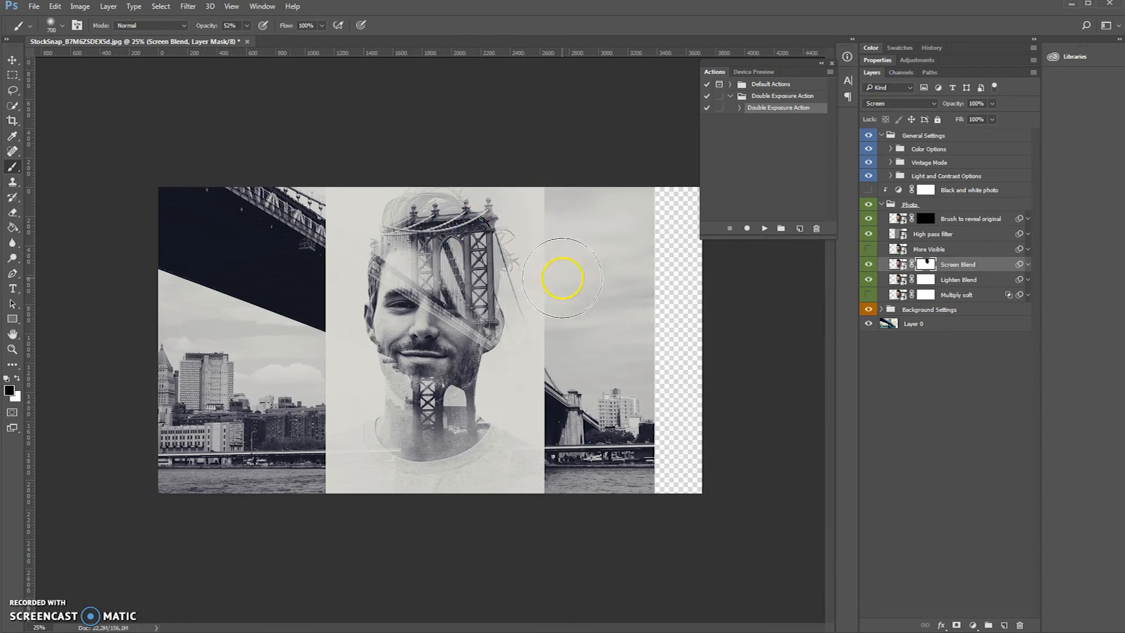
- Paint black on the Lighten Blend mask over the bridge tower, touching up between the Screen Blend and Lighten Blend masks with a 300 px brush
left_click(926, 282)
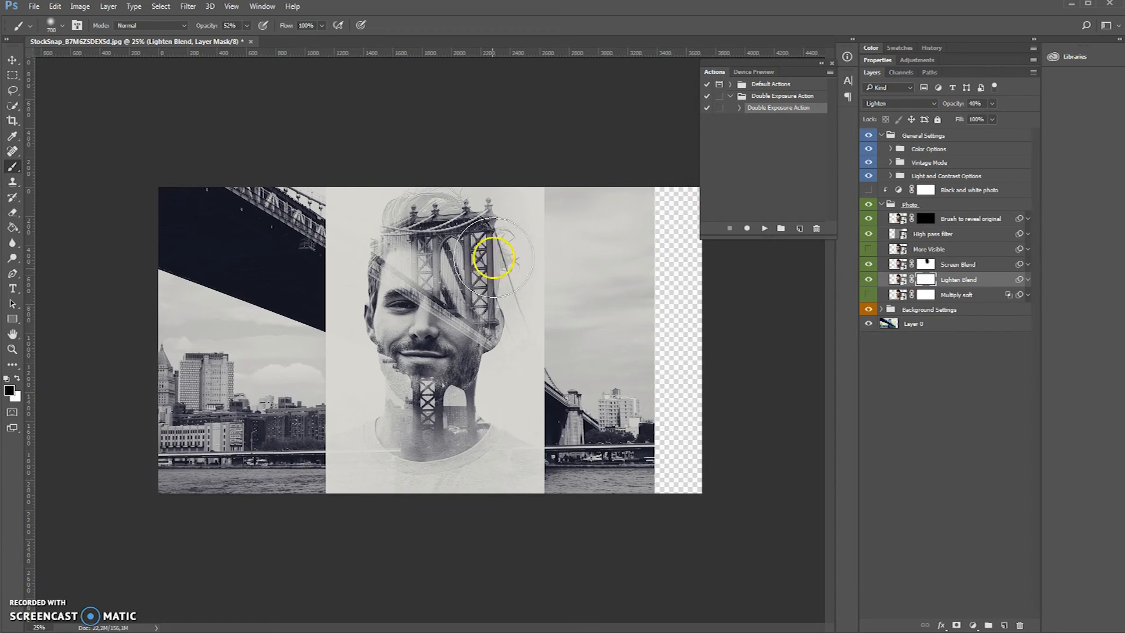
mouse_move(474, 212)
left_mouse_down()
mouse_move(439, 209)
mouse_move(493, 305)
mouse_move(494, 247)
mouse_move(490, 303)
mouse_move(441, 246)
mouse_move(427, 247)
mouse_move(445, 274)
mouse_move(630, 358)
mouse_move(673, 238)
left_mouse_up()
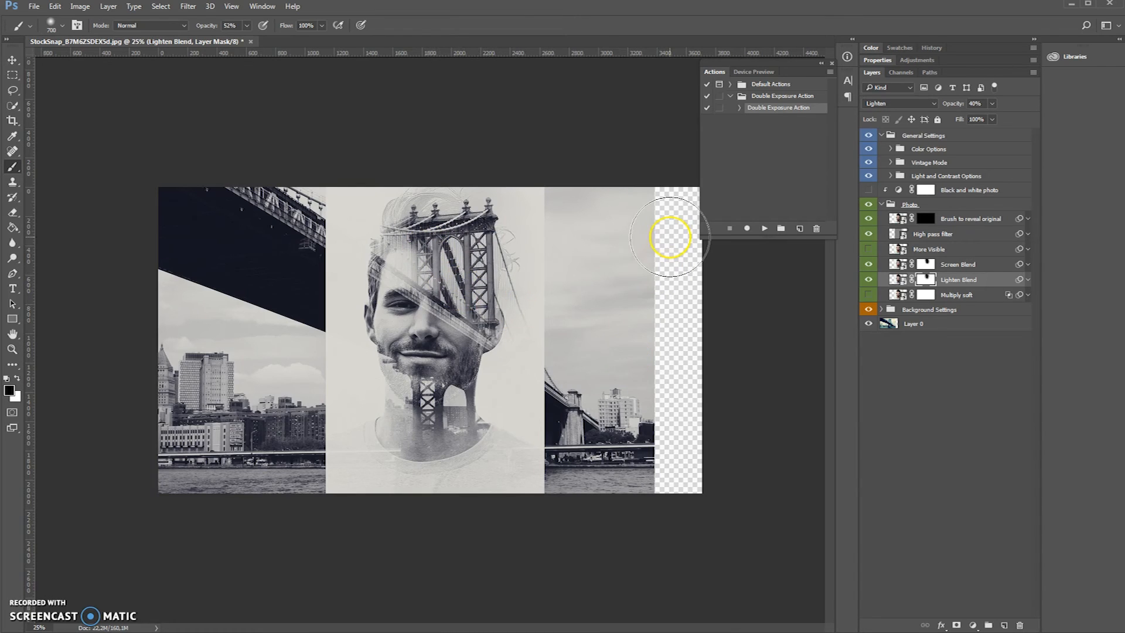
left_click(1016, 262)
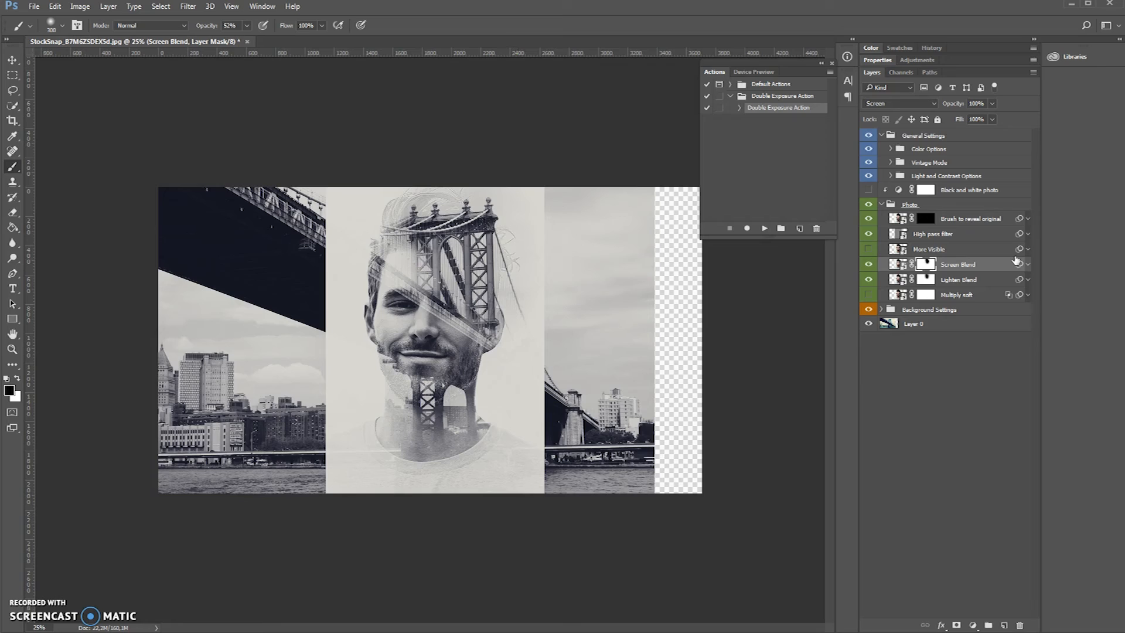
key("alt+bracketleft")
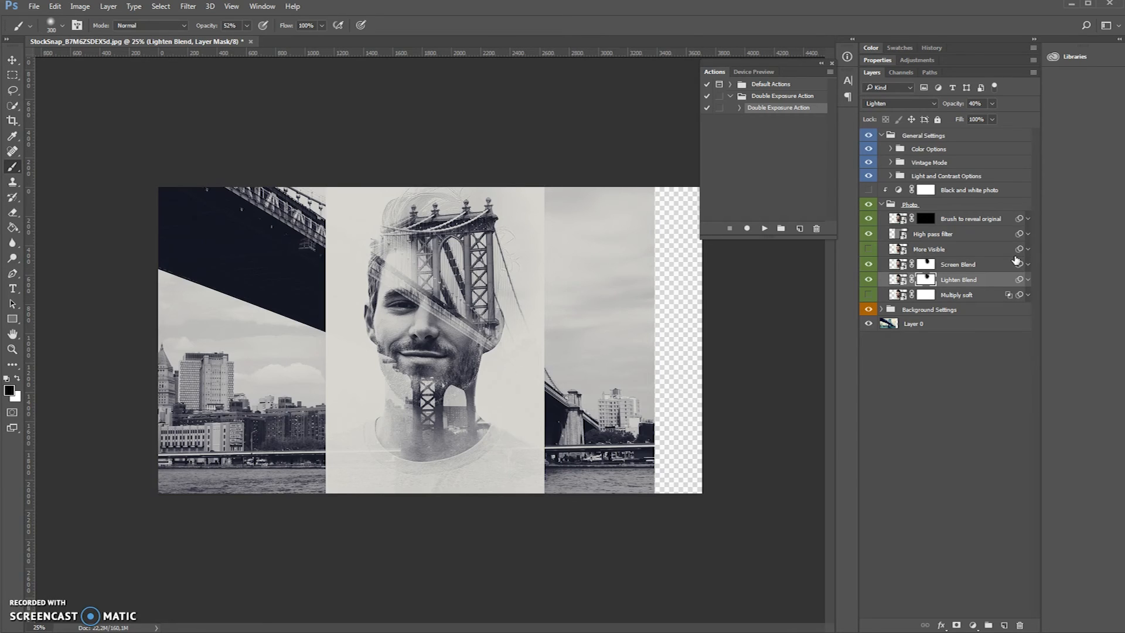
left_click(924, 280)
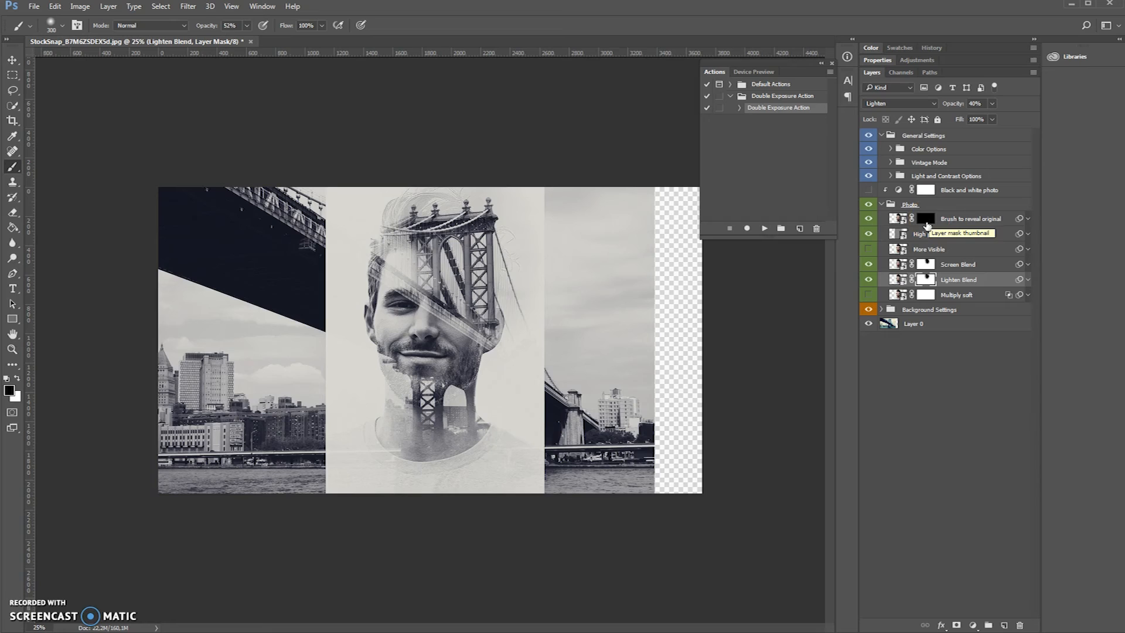
mouse_move(324, 431)
left_mouse_down()
mouse_move(387, 404)
mouse_move(452, 409)
mouse_move(433, 406)
left_mouse_up()
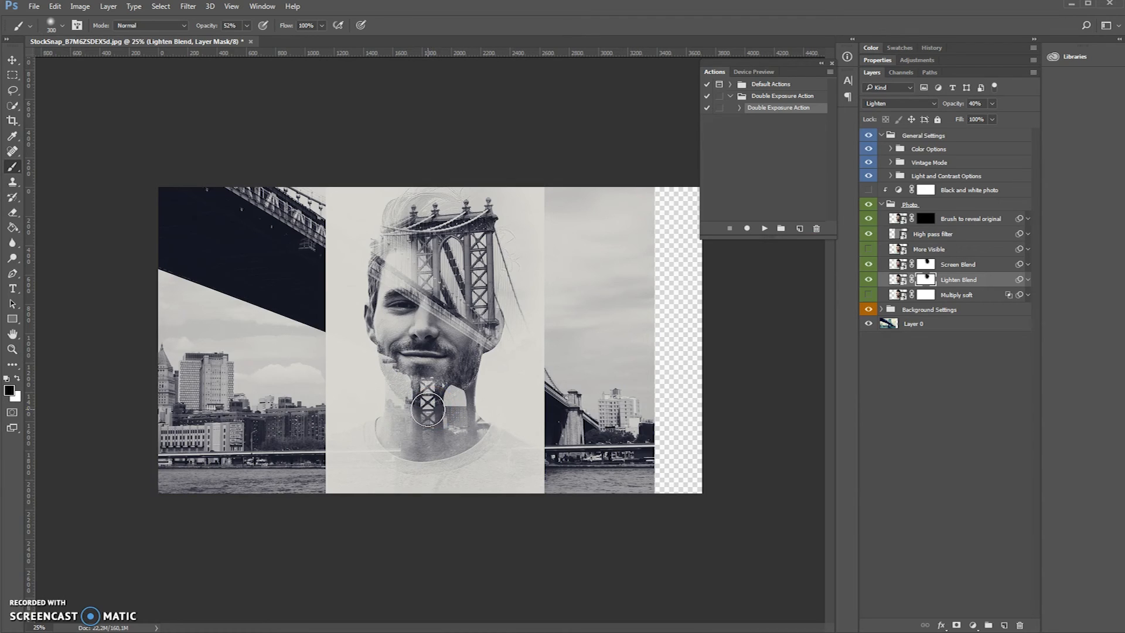
left_click(413, 427)
- Target the mask of the Brush to reveal original layer and enlarge the brush to 600 px
left_click(903, 222)
left_click(975, 218)
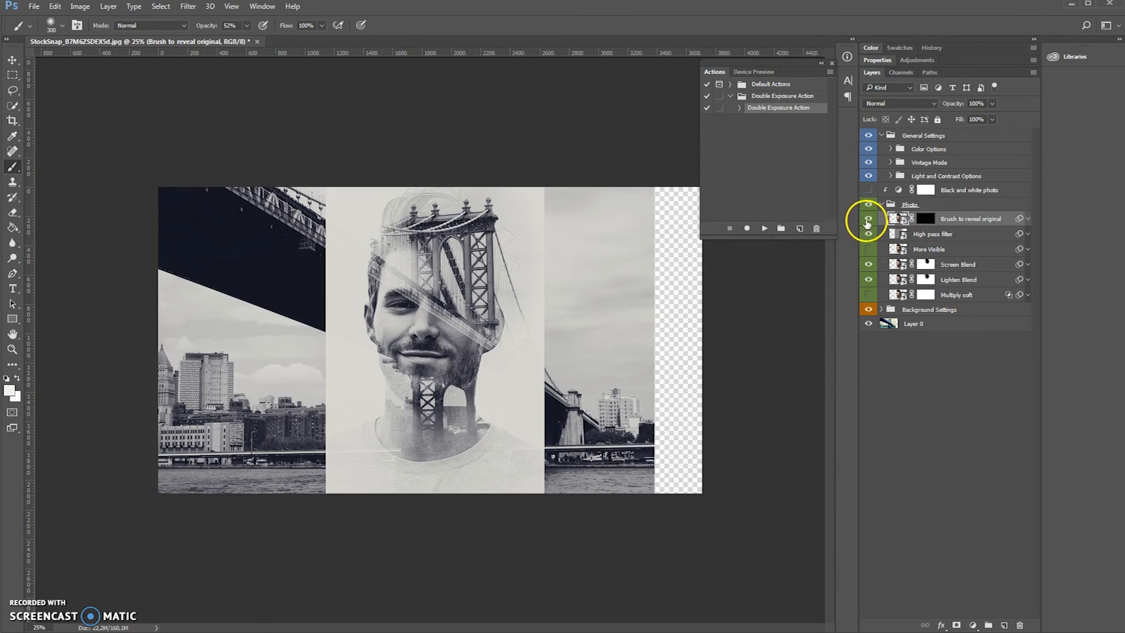
left_click(921, 218)
key("d")
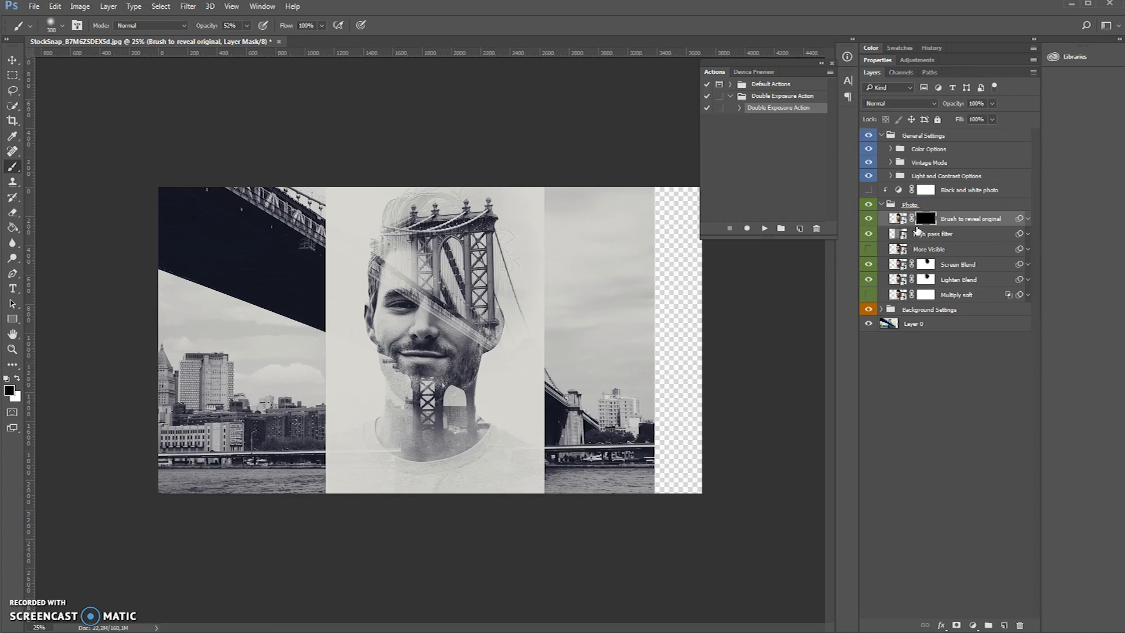
left_click(927, 219)
left_click(60, 27)
left_click(62, 28)
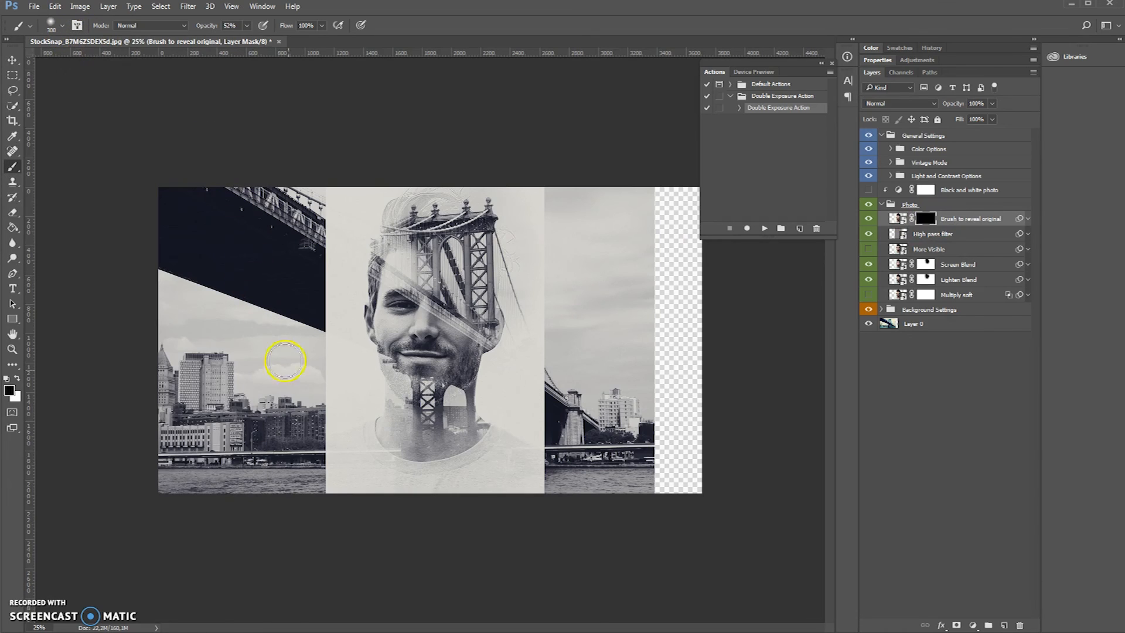
key("bracketright")
key("bracketright")
key("bracketright")
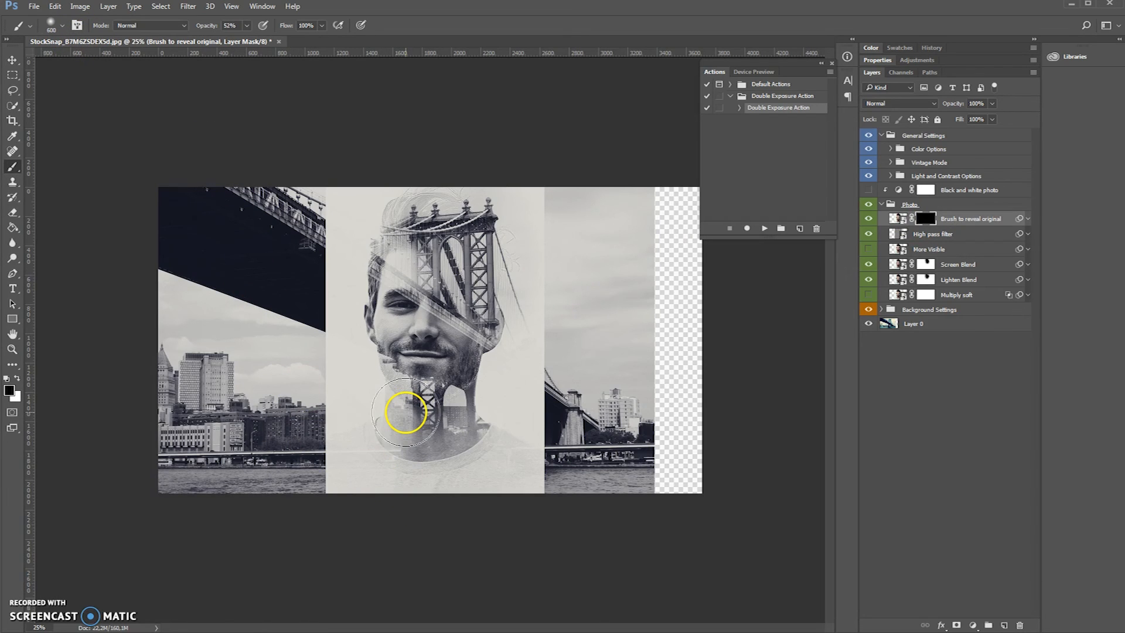
- Set the foreground color to white (ffffff) and paint the original photo back over the portrait's lower face and neck
left_click(10, 390)
left_click_drag(665, 201, 544, 49)
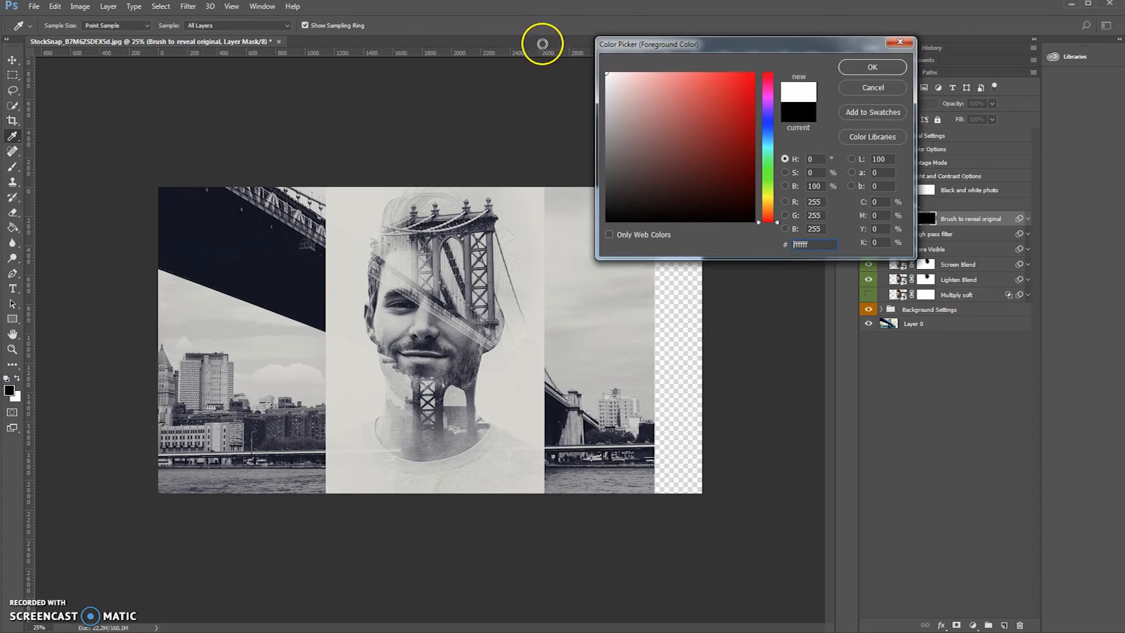
left_click(869, 67)
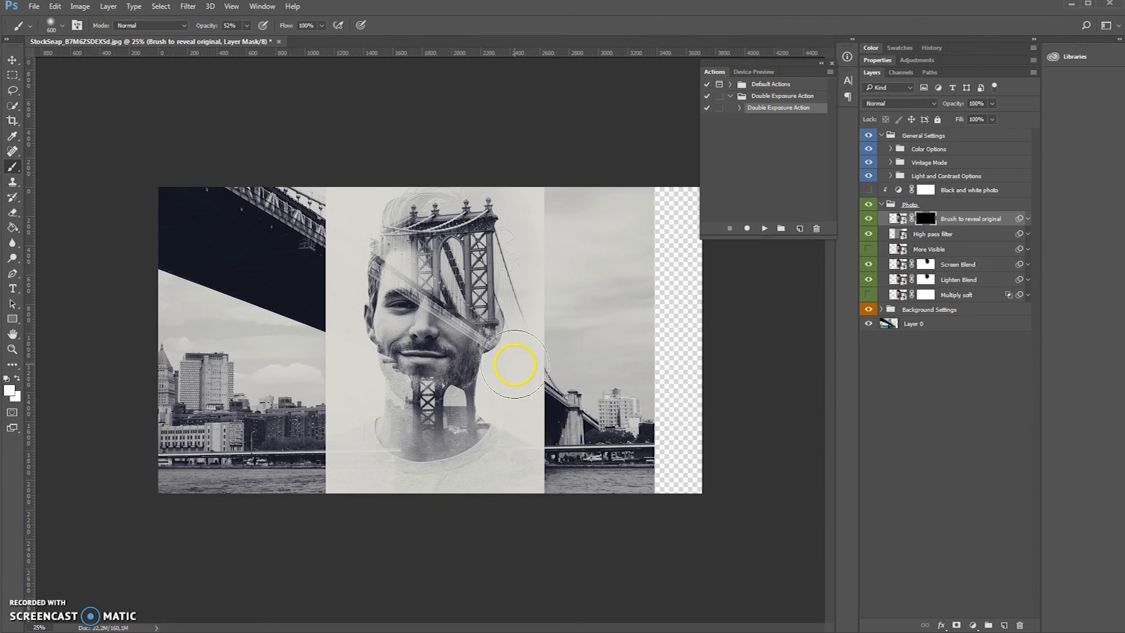
mouse_move(513, 364)
left_mouse_down()
mouse_move(408, 395)
mouse_move(328, 249)
mouse_move(381, 330)
mouse_move(397, 398)
mouse_move(390, 387)
mouse_move(390, 419)
mouse_move(451, 393)
mouse_move(456, 439)
mouse_move(414, 393)
mouse_move(407, 406)
mouse_move(386, 366)
mouse_move(414, 383)
mouse_move(422, 406)
mouse_move(398, 429)
mouse_move(453, 394)
mouse_move(444, 413)
mouse_move(397, 366)
mouse_move(417, 414)
mouse_move(396, 447)
mouse_move(464, 428)
mouse_move(454, 471)
mouse_move(477, 480)
mouse_move(479, 451)
left_mouse_up()
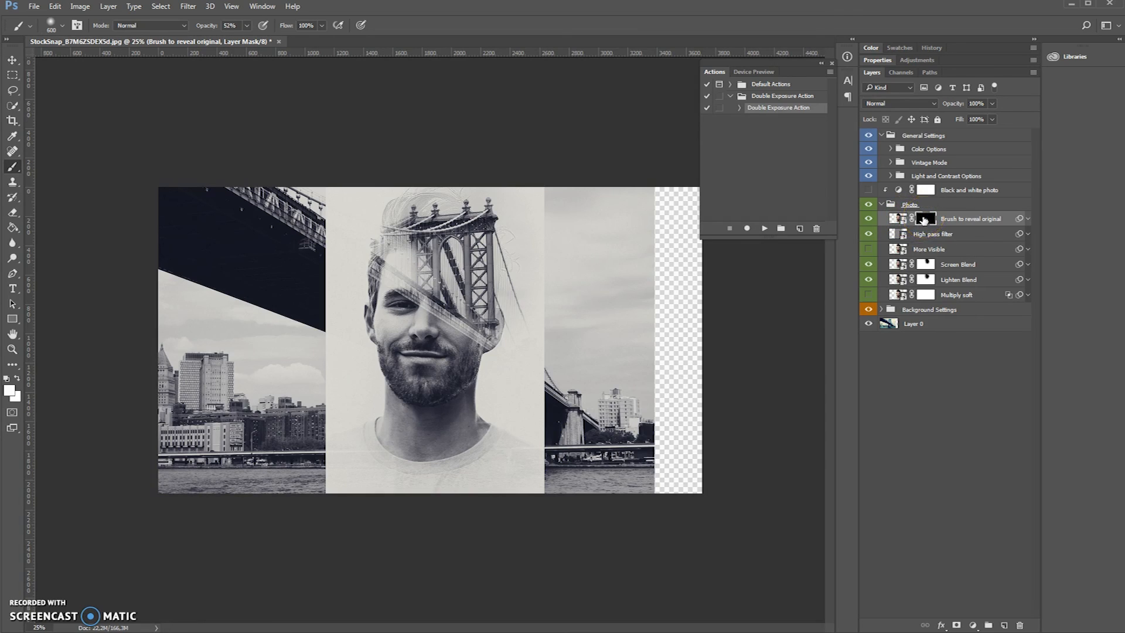
left_click_drag(497, 354, 474, 320)
- Lower the brush opacity to 21% and gradually reveal the original eyes and forehead, first with a 250 px and then a 600 px brush
key("bracketleft")
key("bracketleft")
key("bracketleft")
key("bracketleft")
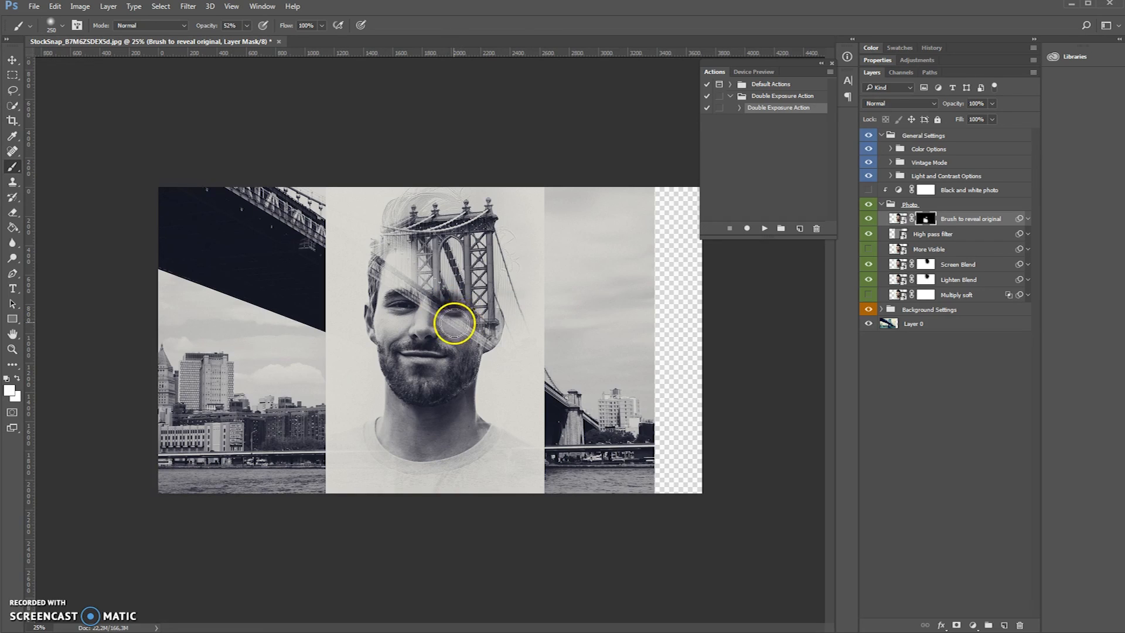
left_click(246, 26)
left_click_drag(245, 34, 229, 37)
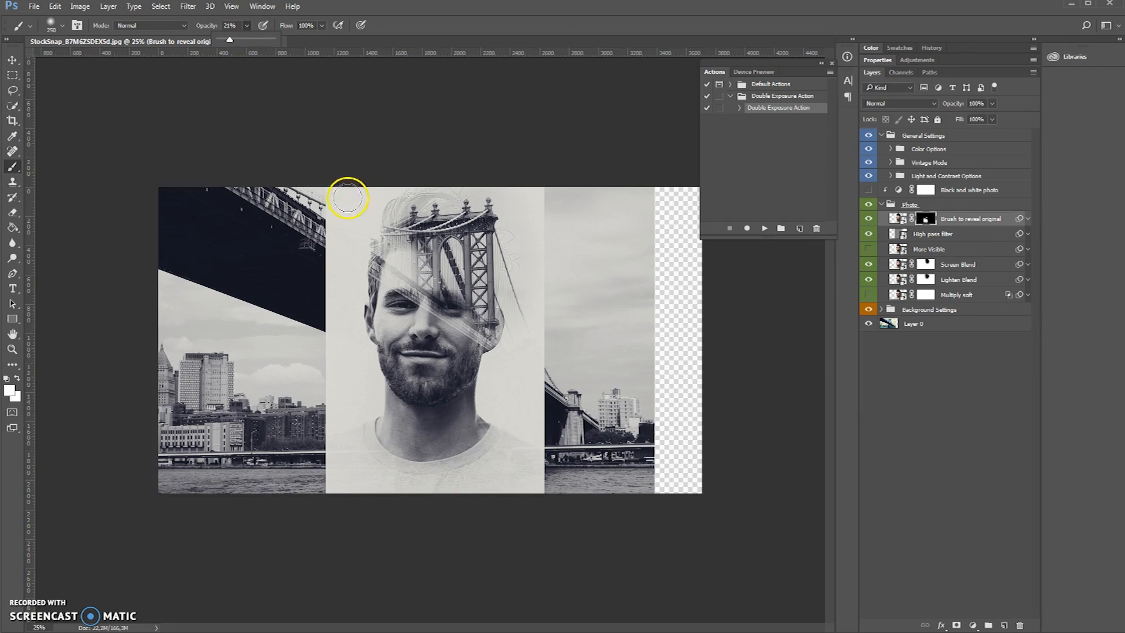
left_click(428, 317)
key("bracketright")
key("bracketright")
key("bracketright")
mouse_move(449, 296)
left_mouse_down()
mouse_move(467, 318)
mouse_move(434, 269)
mouse_move(451, 284)
mouse_move(447, 259)
mouse_move(439, 269)
mouse_move(480, 321)
mouse_move(460, 384)
mouse_move(390, 279)
mouse_move(464, 293)
mouse_move(555, 451)
left_mouse_up()
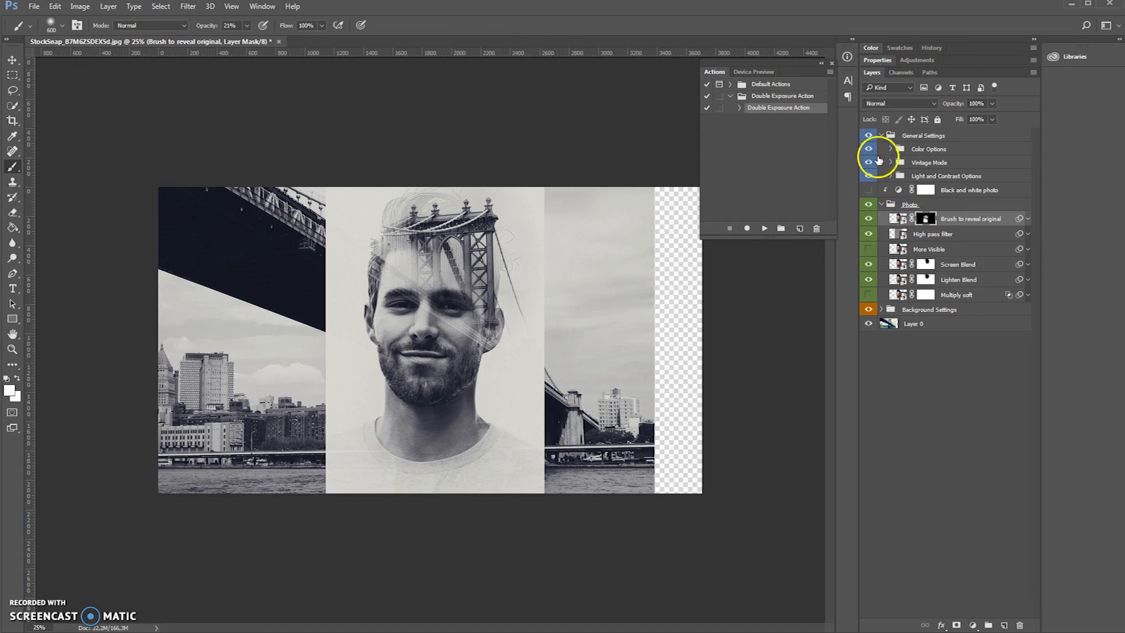
- Expand the Color Options group, hide the Brush to reveal original layer, and select the Lighten Blend layer's mask
left_click(897, 153)
left_click(890, 149)
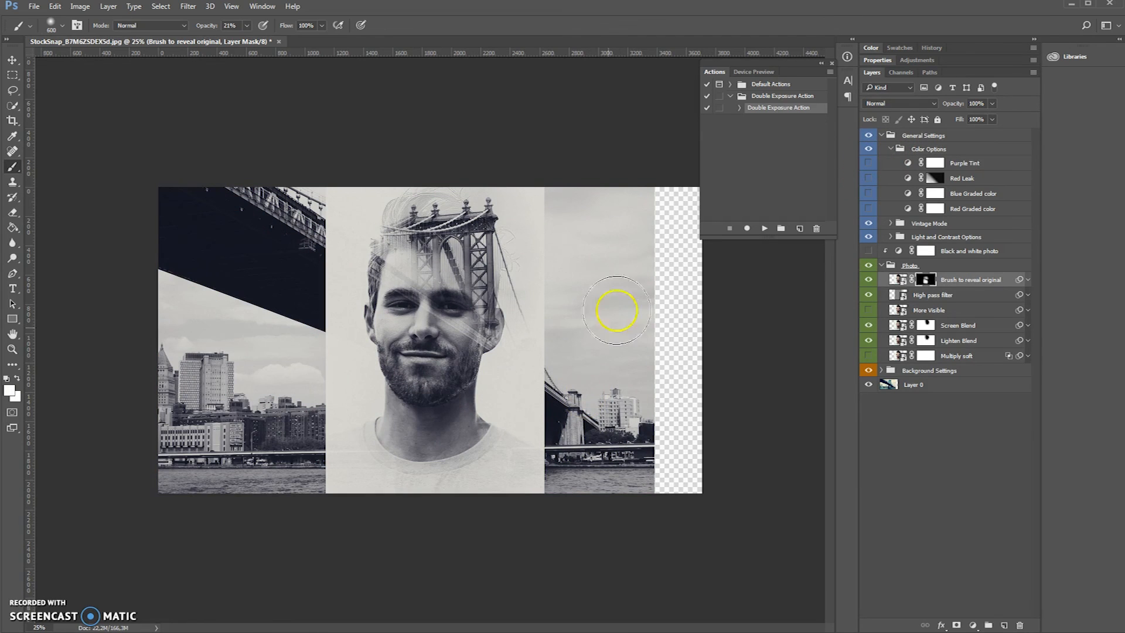
left_click(869, 280)
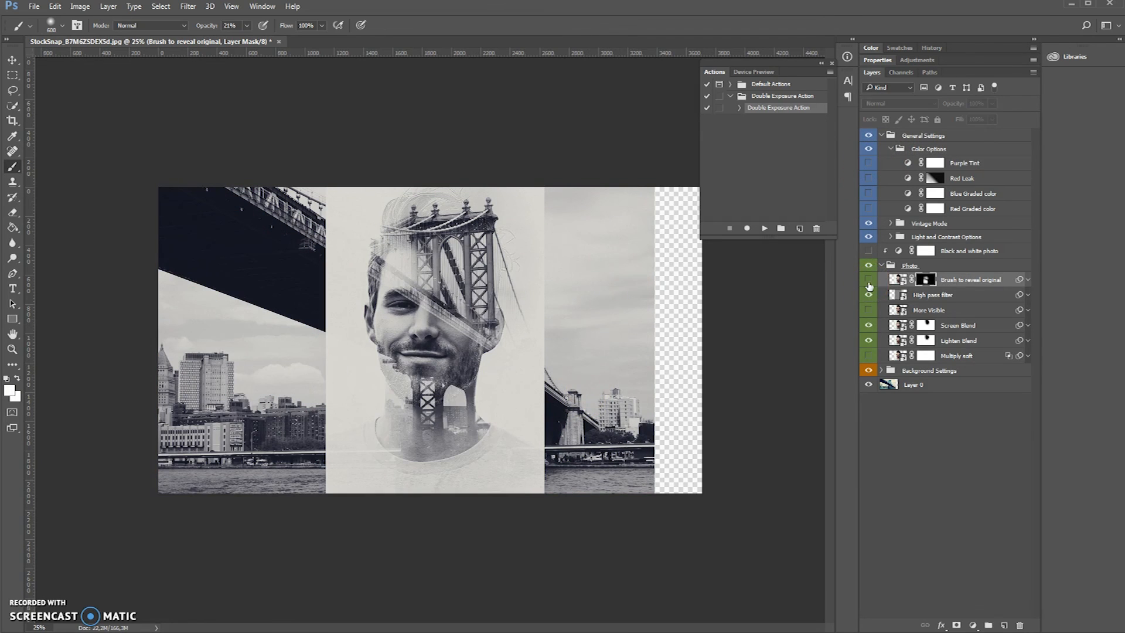
left_click(926, 325)
left_click(925, 340)
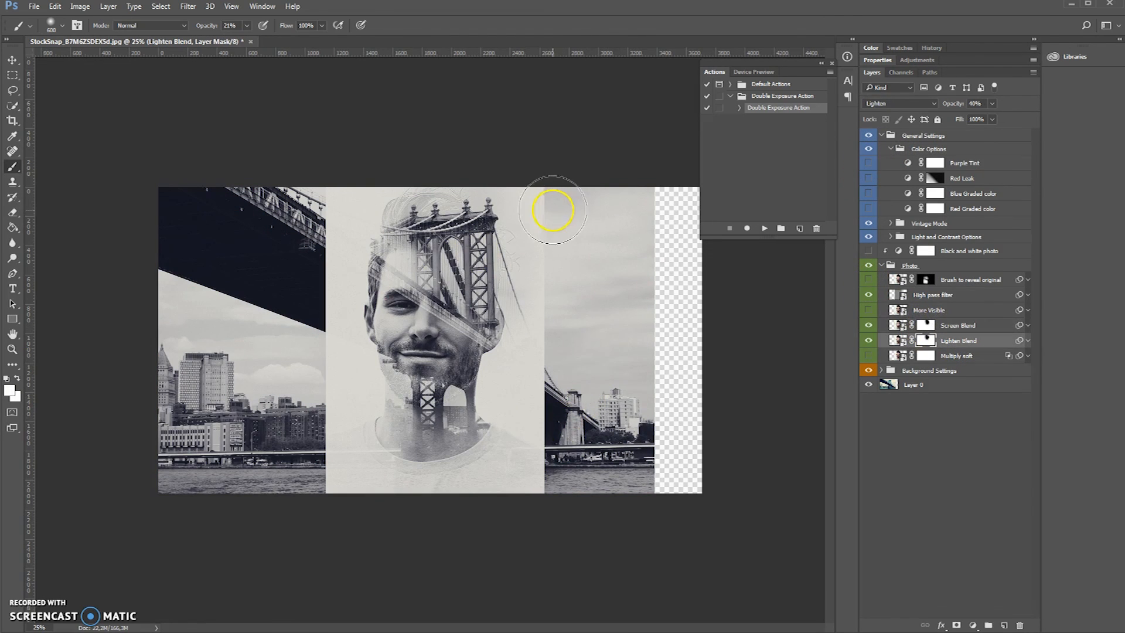
- Crop both sides of the canvas to the central double-exposed portrait and apply the crop
left_click(11, 120)
mouse_move(159, 343)
left_mouse_down()
mouse_move(284, 365)
mouse_move(159, 343)
left_mouse_up()
left_click_drag(159, 340, 244, 348)
left_click_drag(617, 344, 497, 349)
key("Return")
key("z")
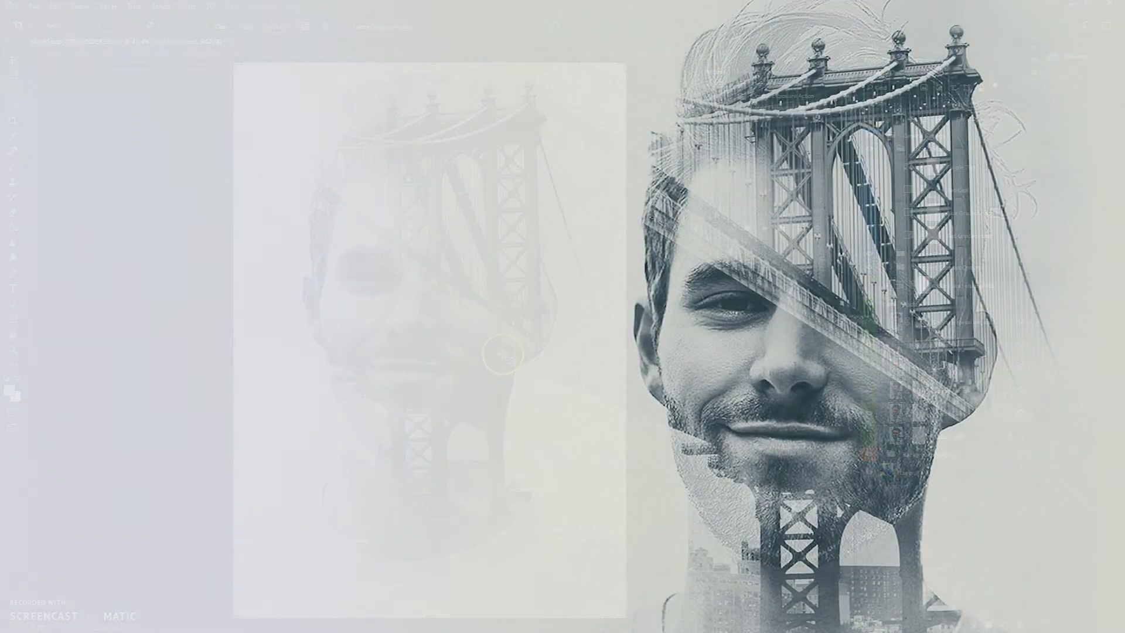